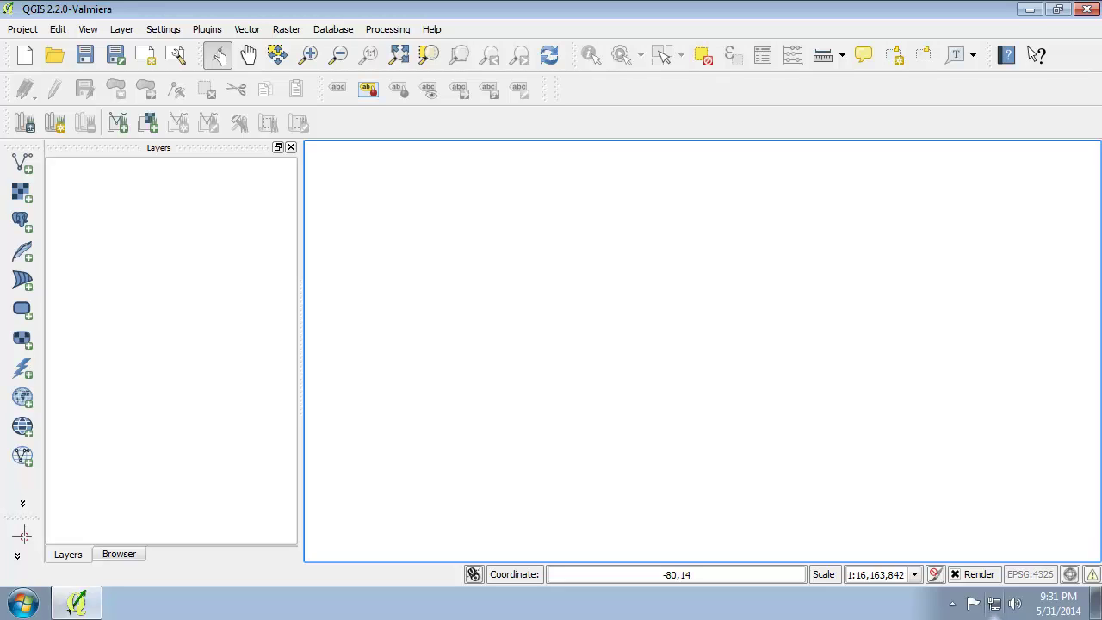
Step: Open the Country View project from the Lab 2 folder
left_click(57, 57)
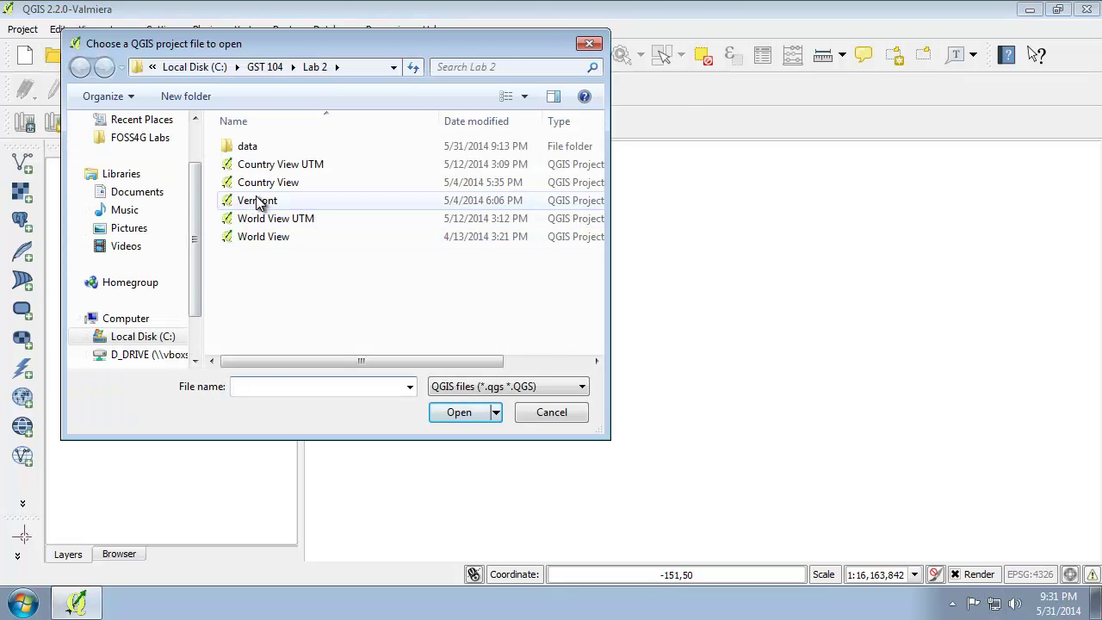
left_click(288, 187)
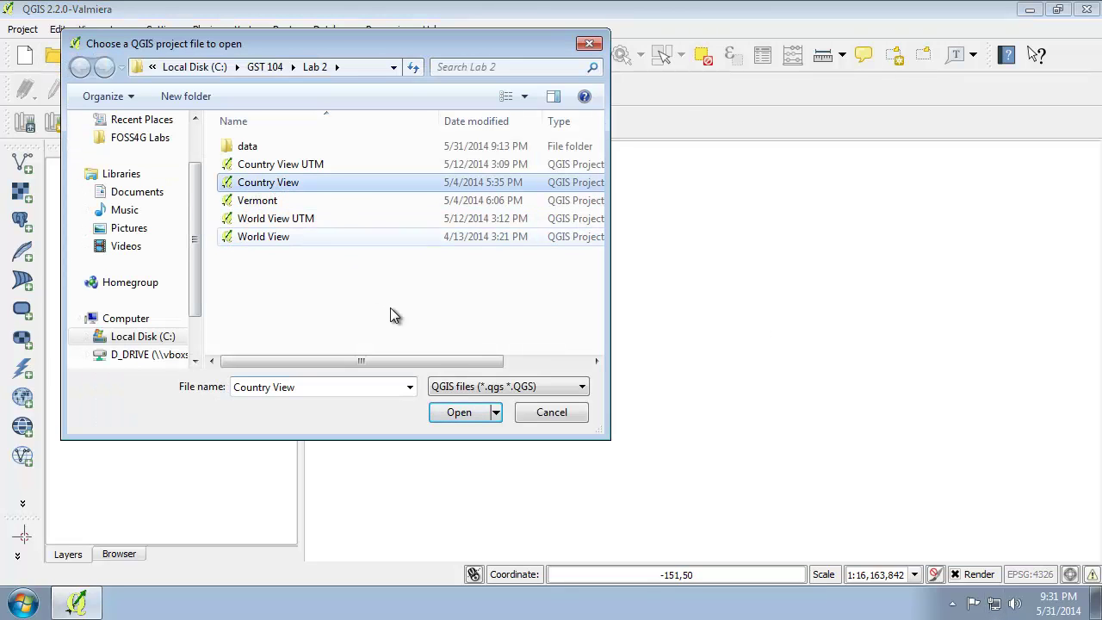
left_click(465, 416)
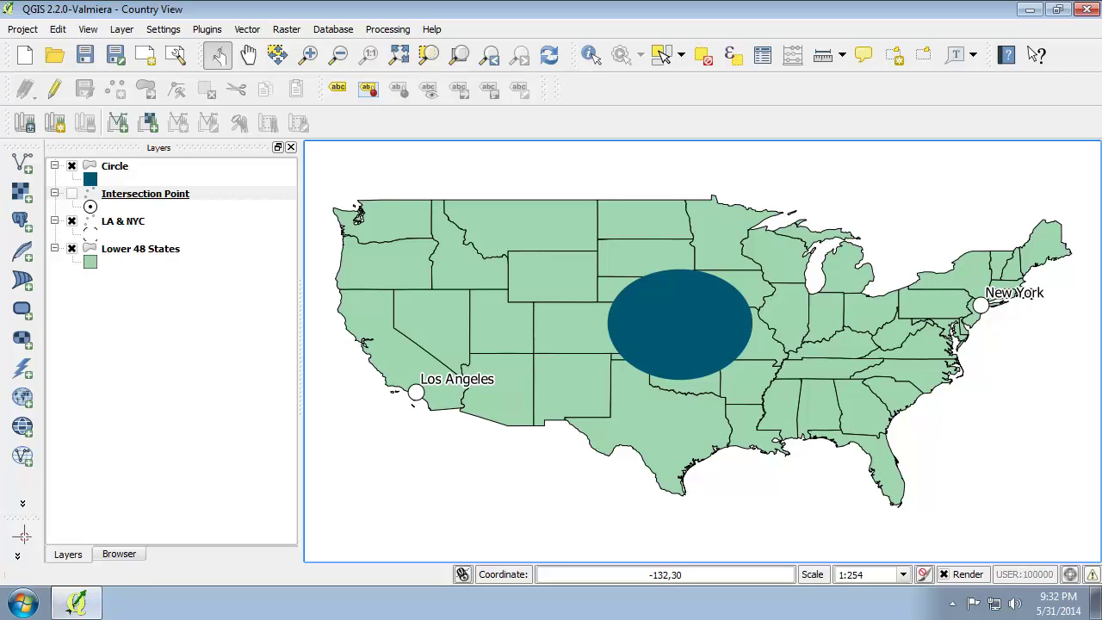
Step: Measure the straight-line distance from Los Angeles to New York, then dismiss the measurement
left_click(822, 54)
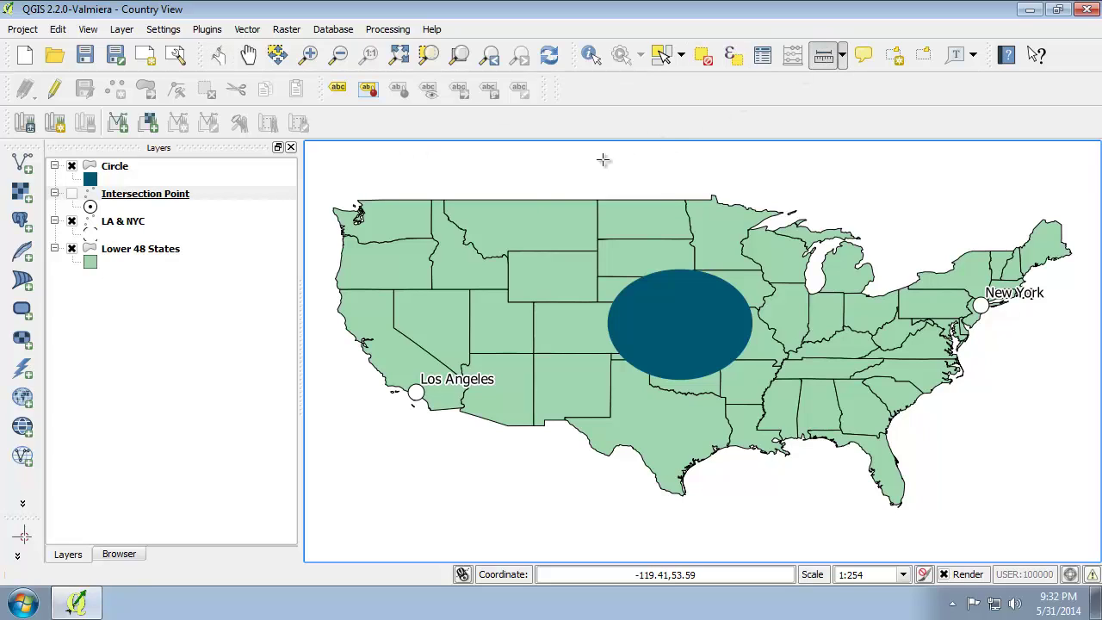
left_click(415, 391)
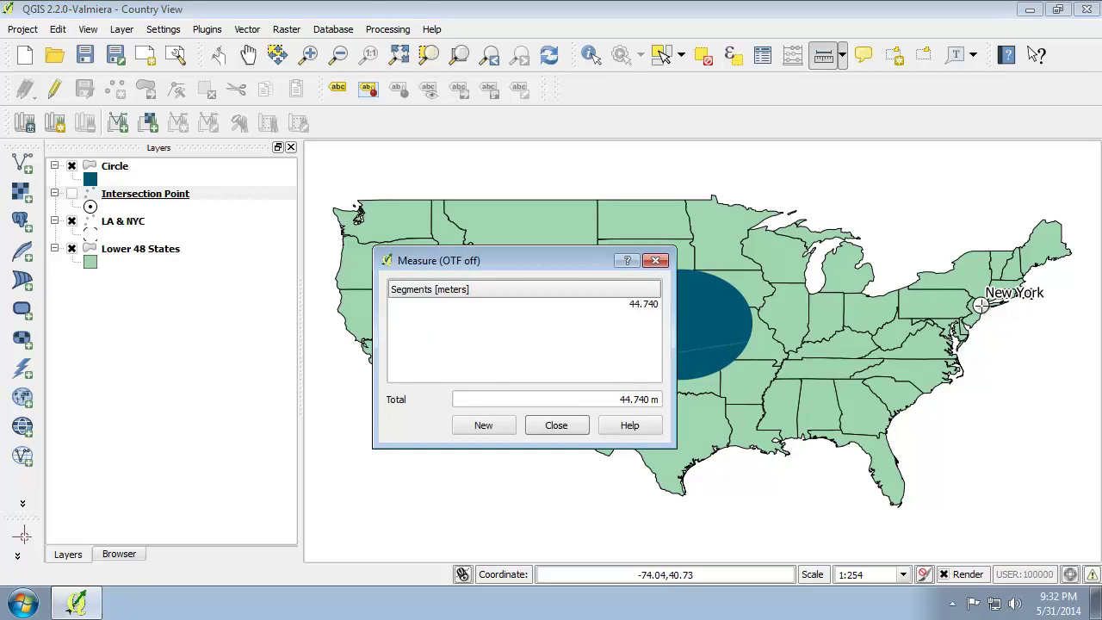
left_click(981, 305)
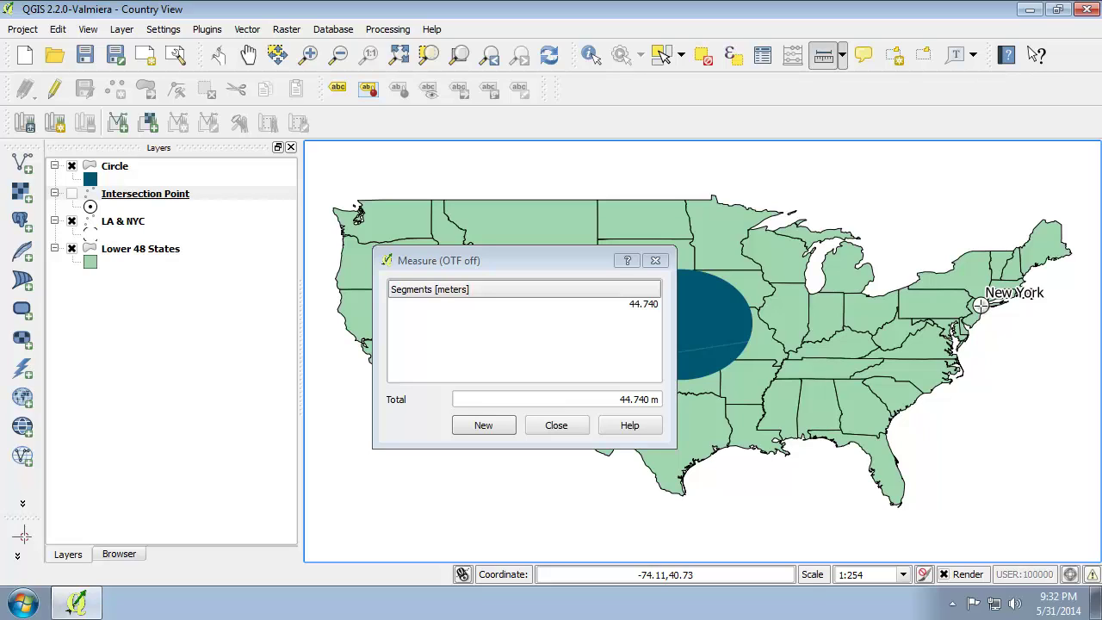
left_click(556, 426)
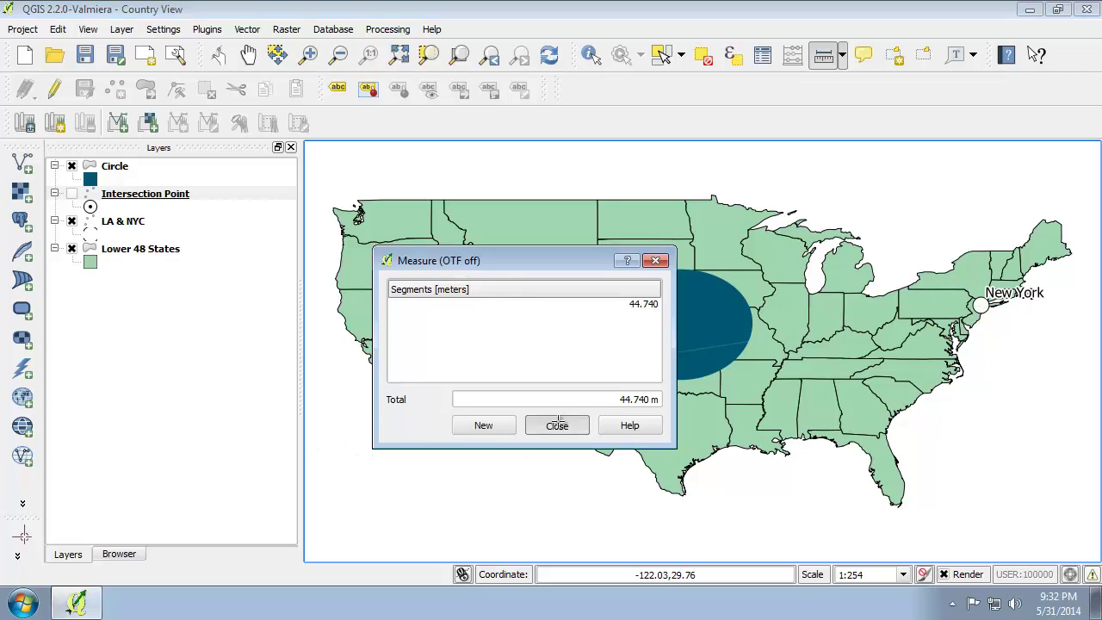
Step: Enable 'on the fly' CRS transformation for the project and set its coordinate reference system to WGS 84 (EPSG:4326)
left_click(23, 29)
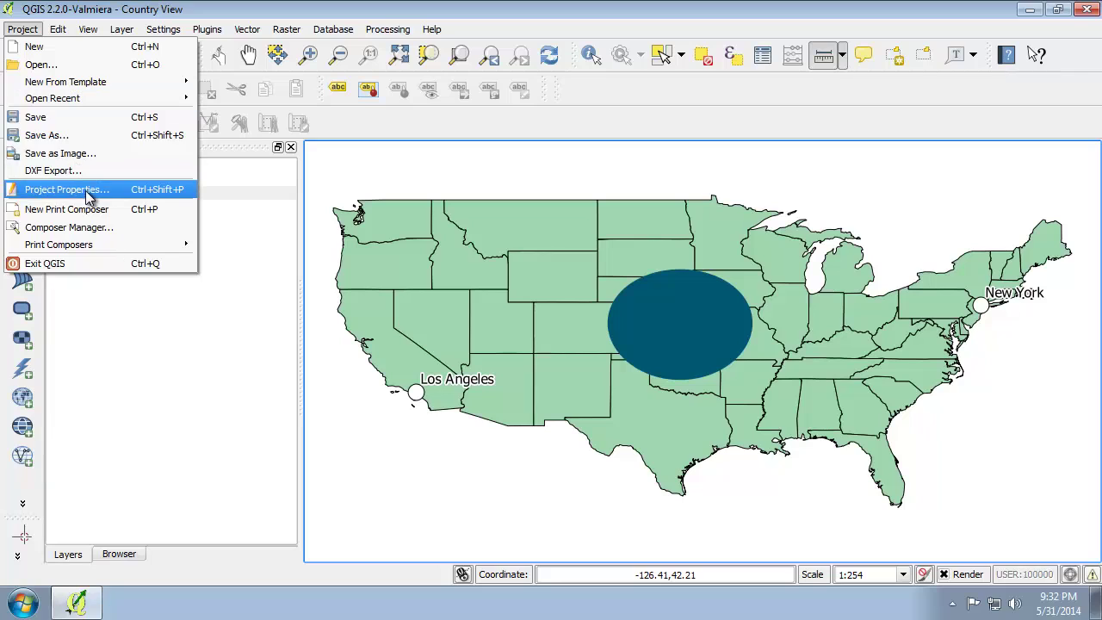
left_click(73, 190)
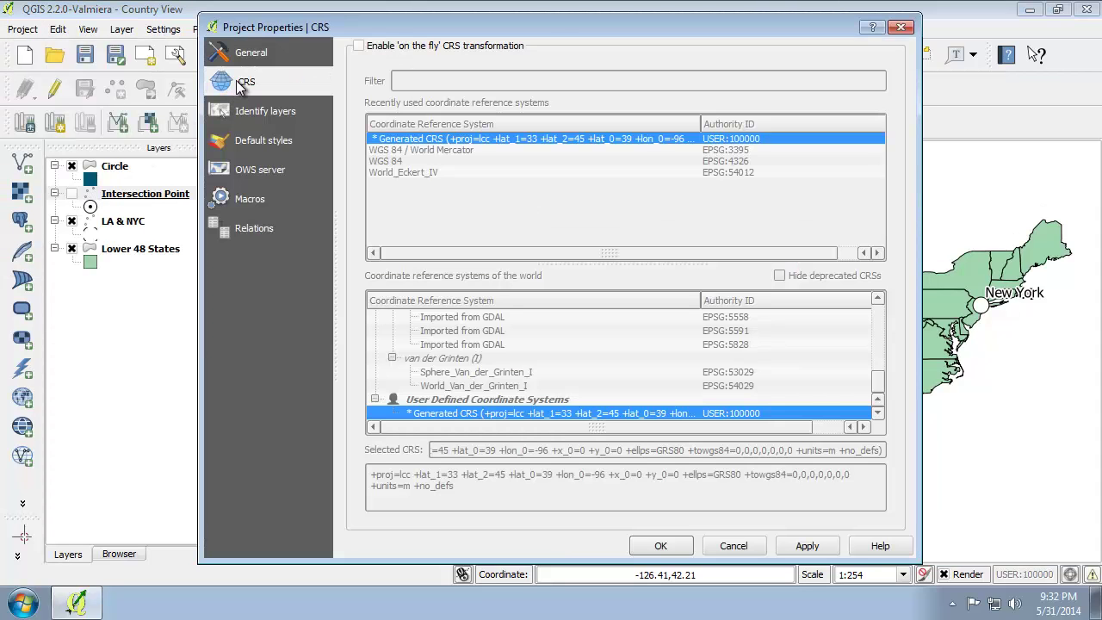
left_click(371, 52)
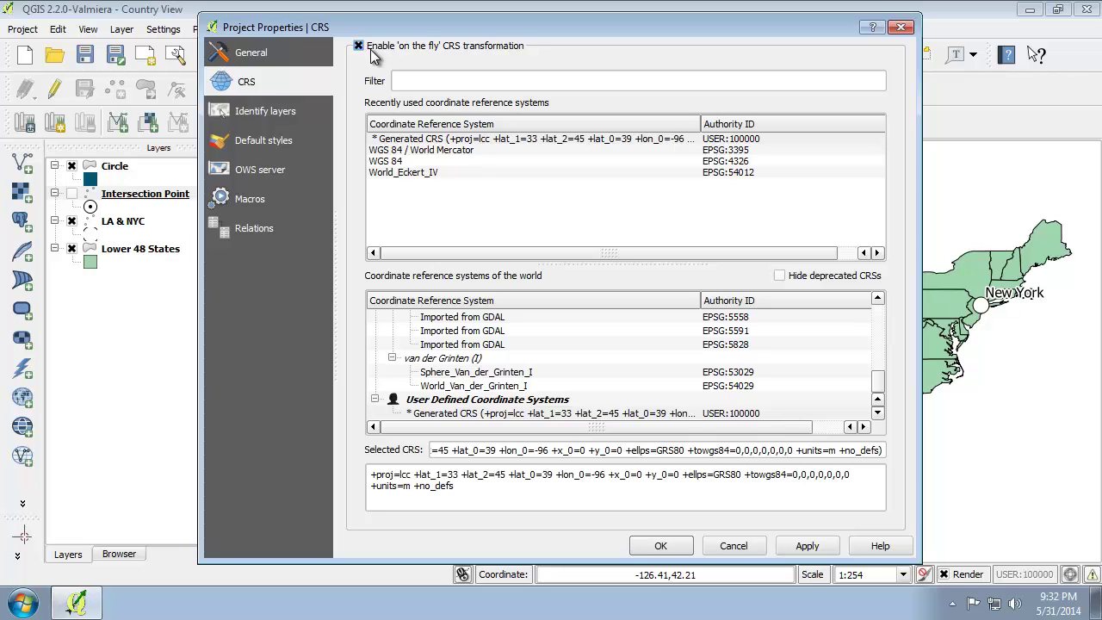
left_click(410, 162)
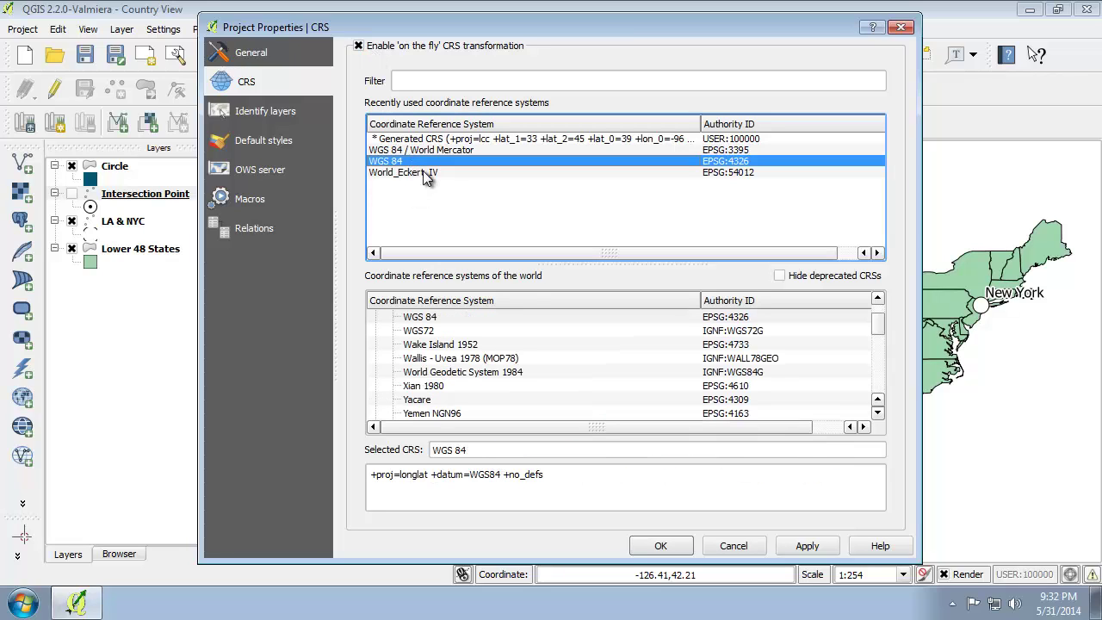
left_click(432, 80)
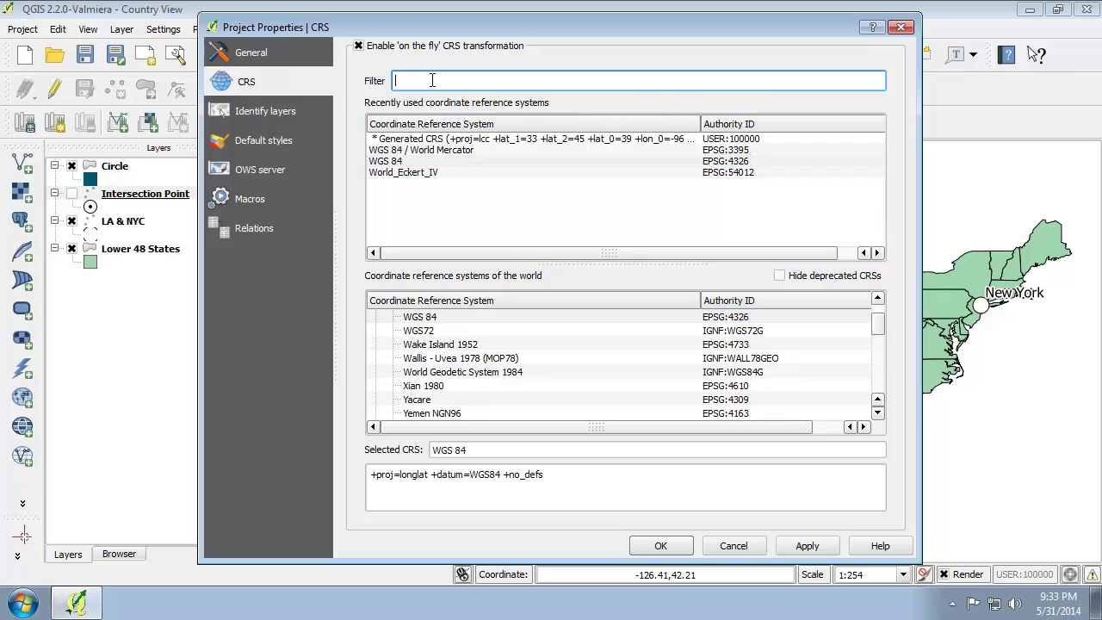
type("WGS 84")
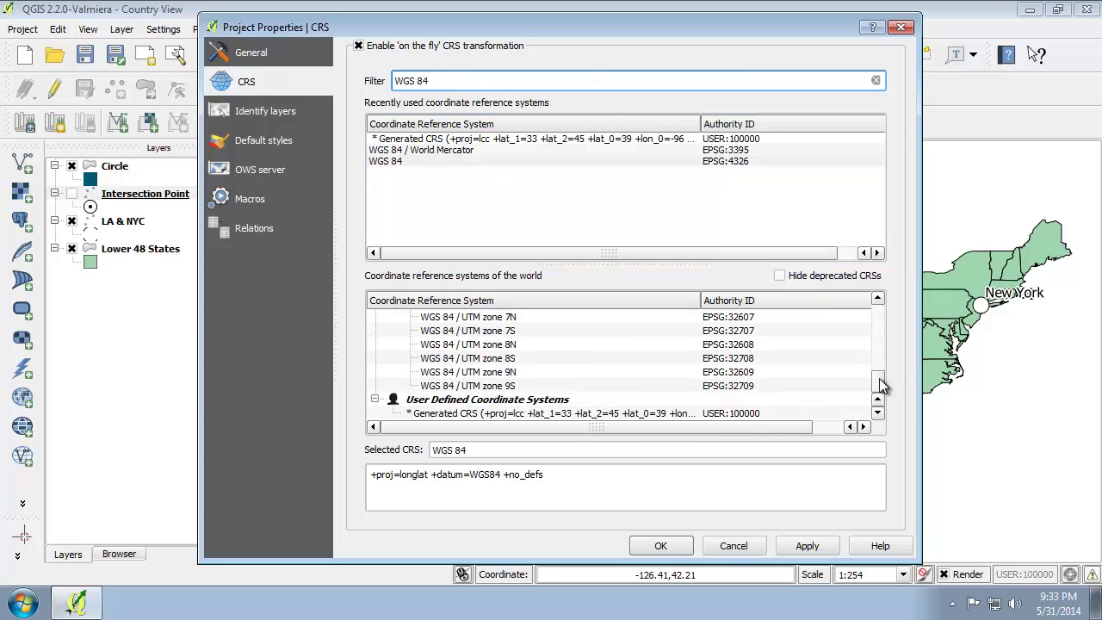
left_click_drag(878, 381, 877, 313)
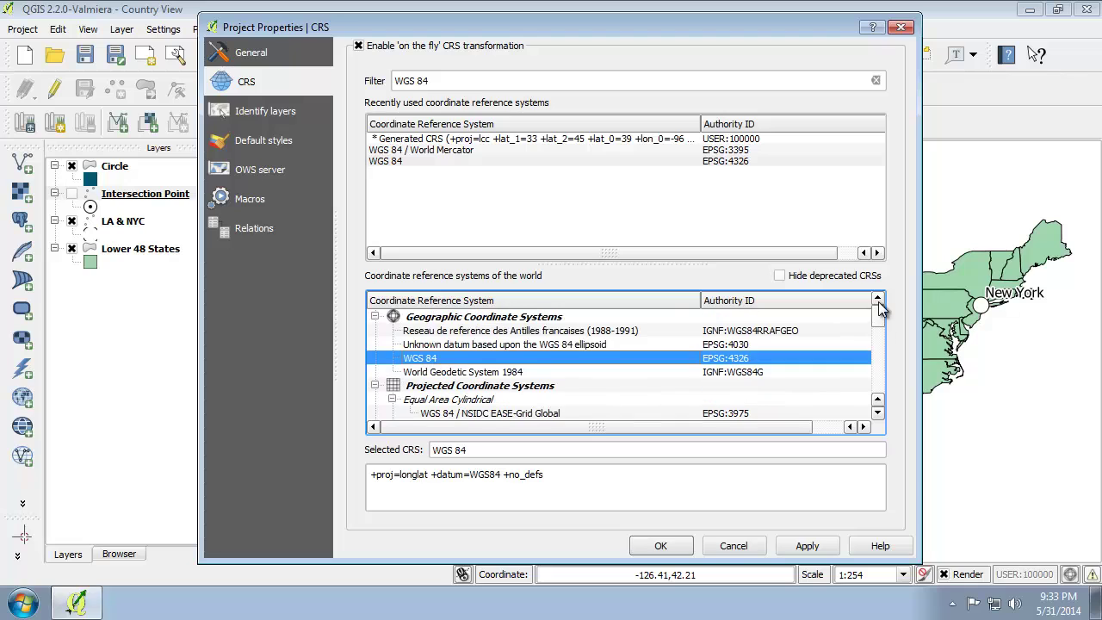
left_click(467, 348)
left_click(467, 356)
left_click(660, 547)
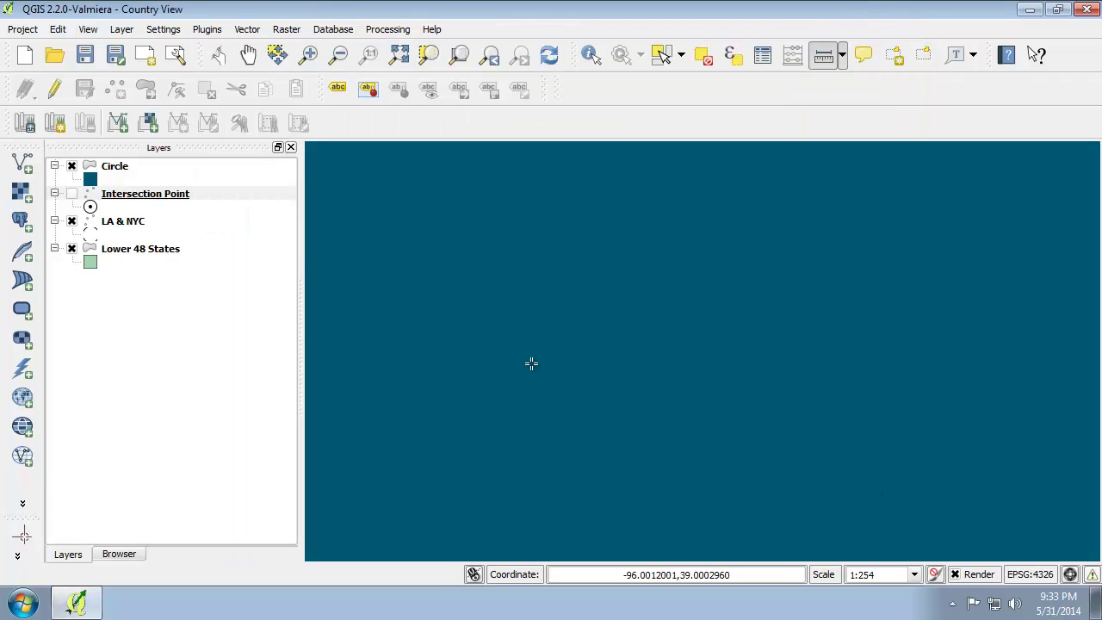
Step: Fit the map to the Lower 48 States layer and measure from Los Angeles to New York in the WGS 84 view
right_click(128, 250)
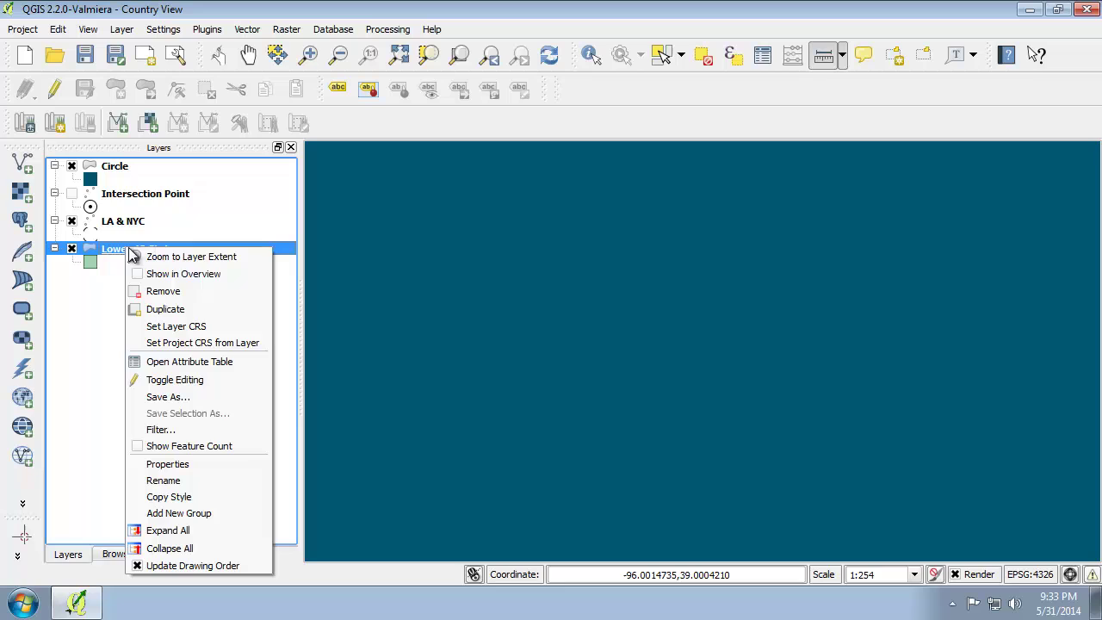
left_click(195, 259)
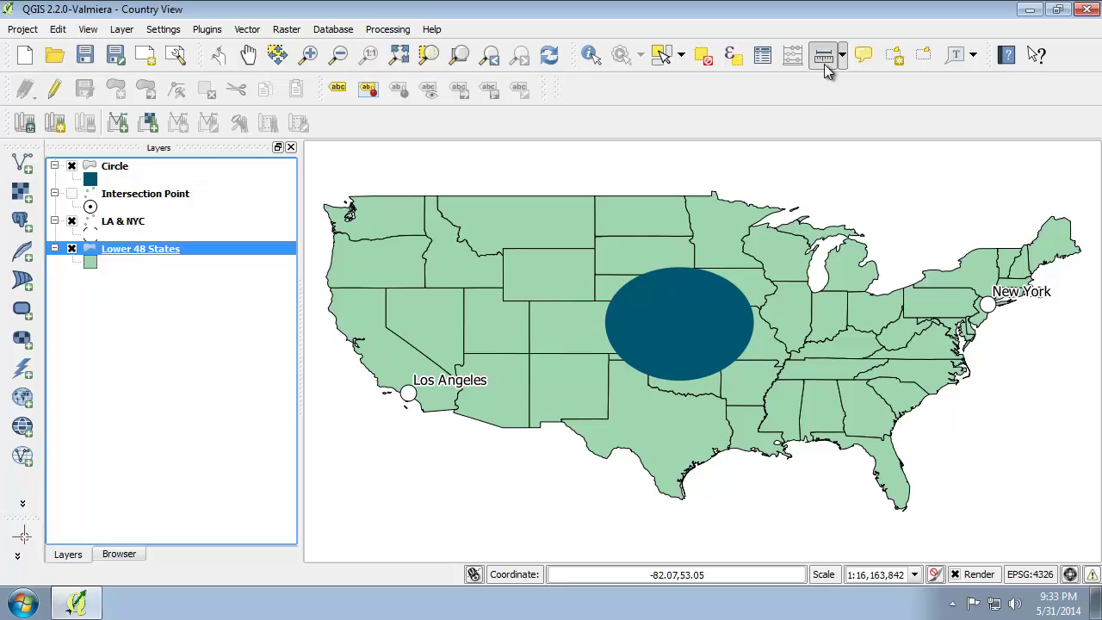
left_click(408, 392)
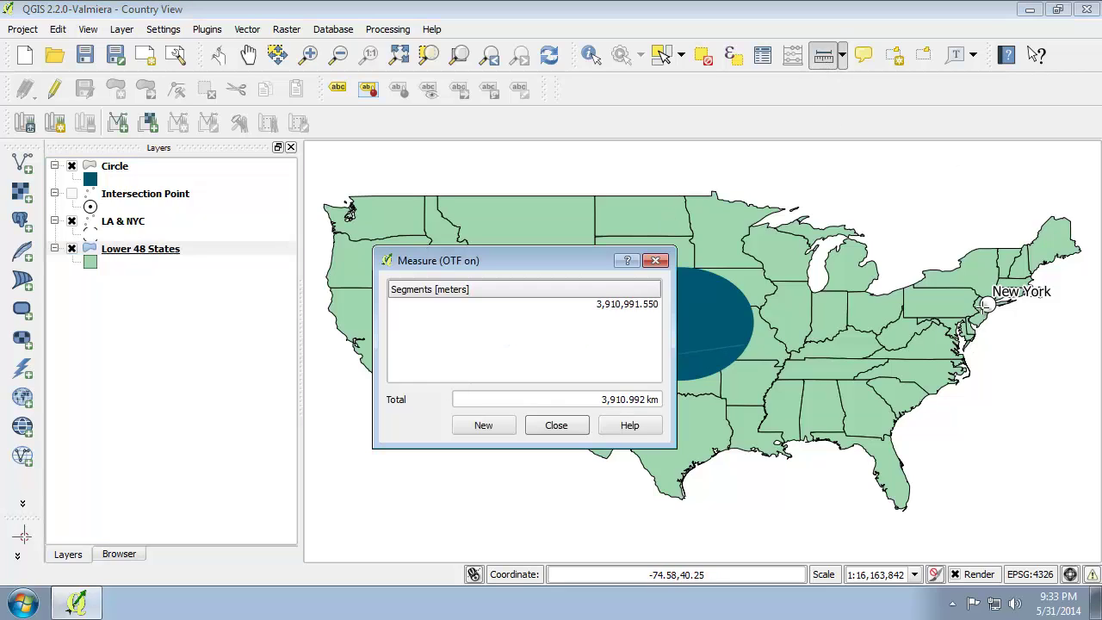
left_click(986, 303)
right_click(986, 303)
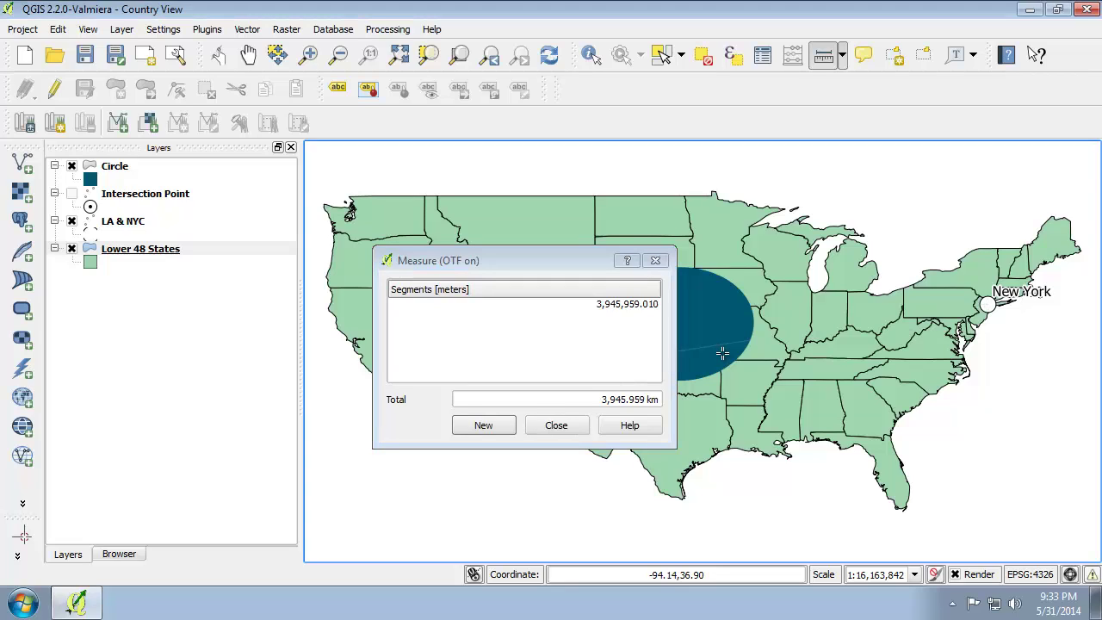
left_click(655, 260)
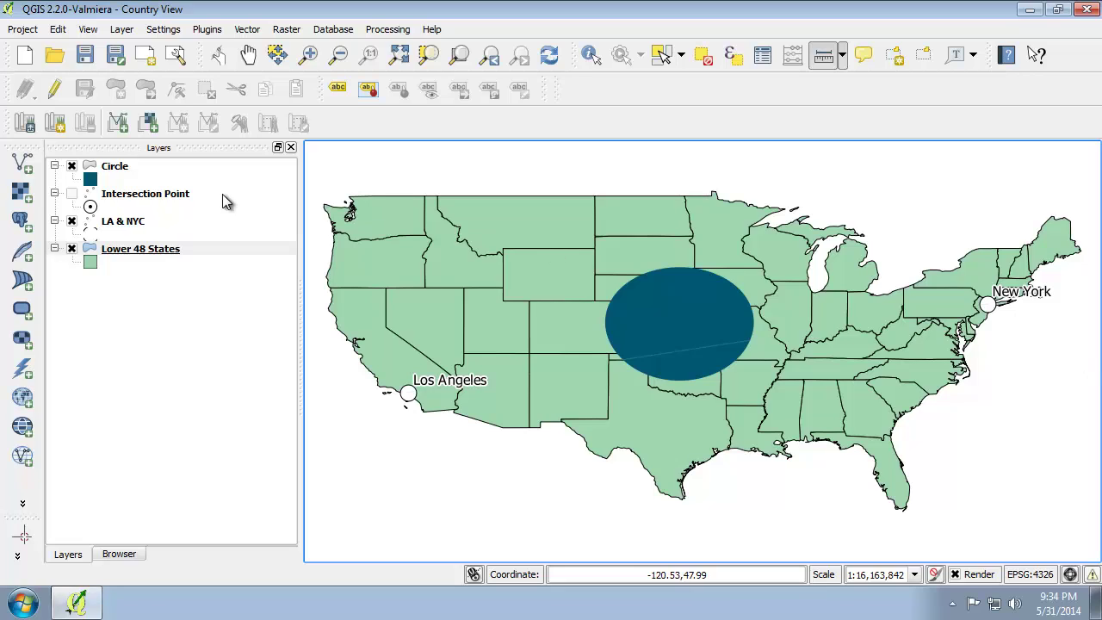
Step: Change the project's coordinate reference system to World_Eckert_IV (EPSG:54012)
left_click(22, 28)
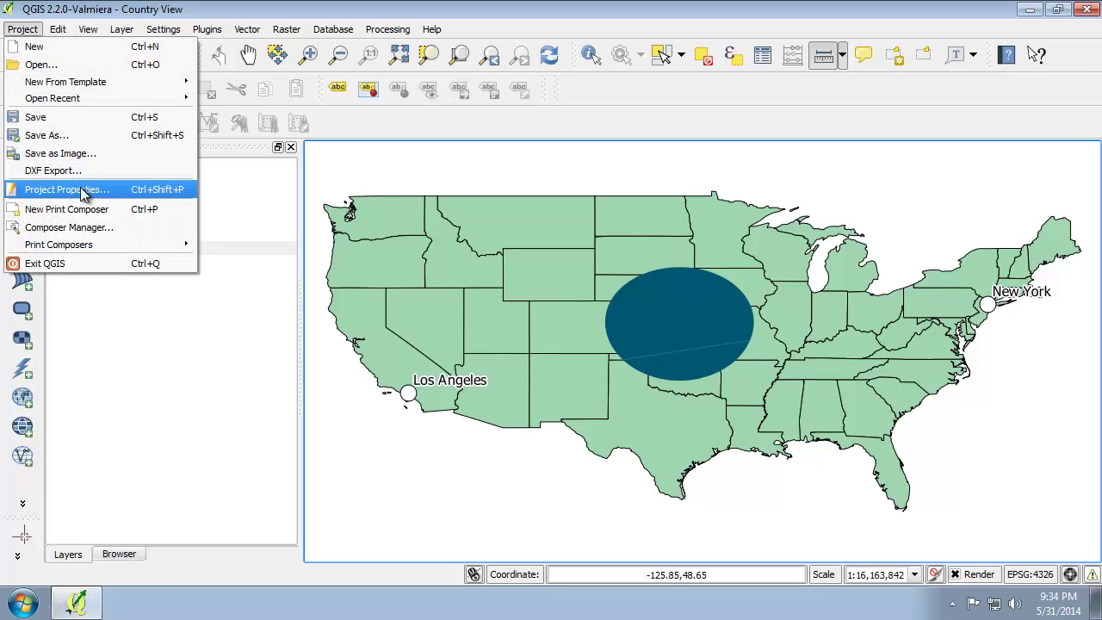
left_click(52, 190)
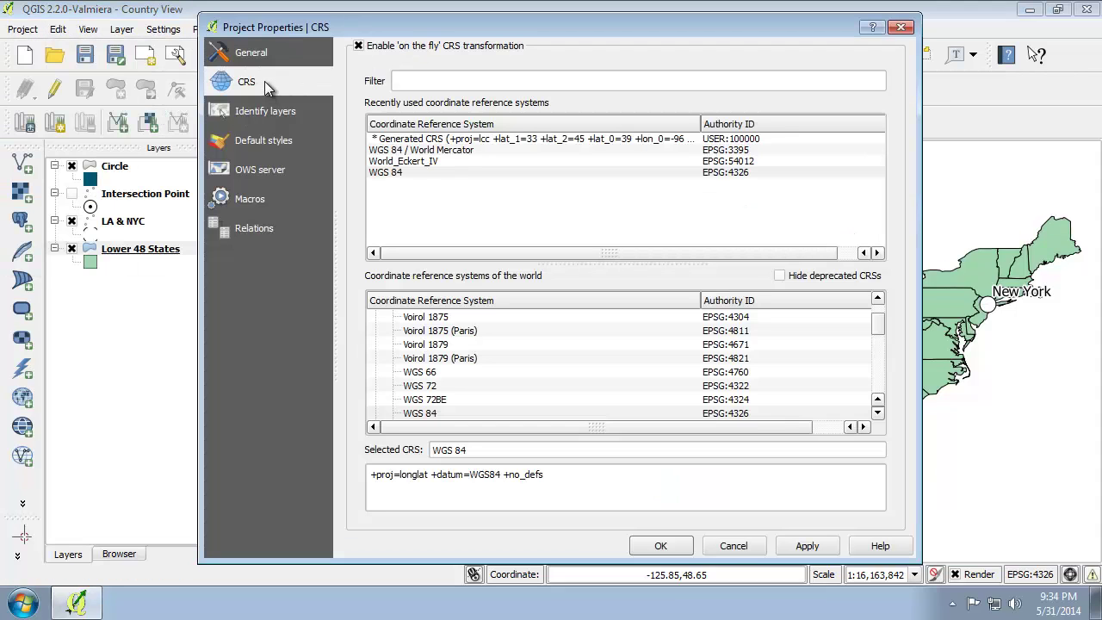
left_click(413, 162)
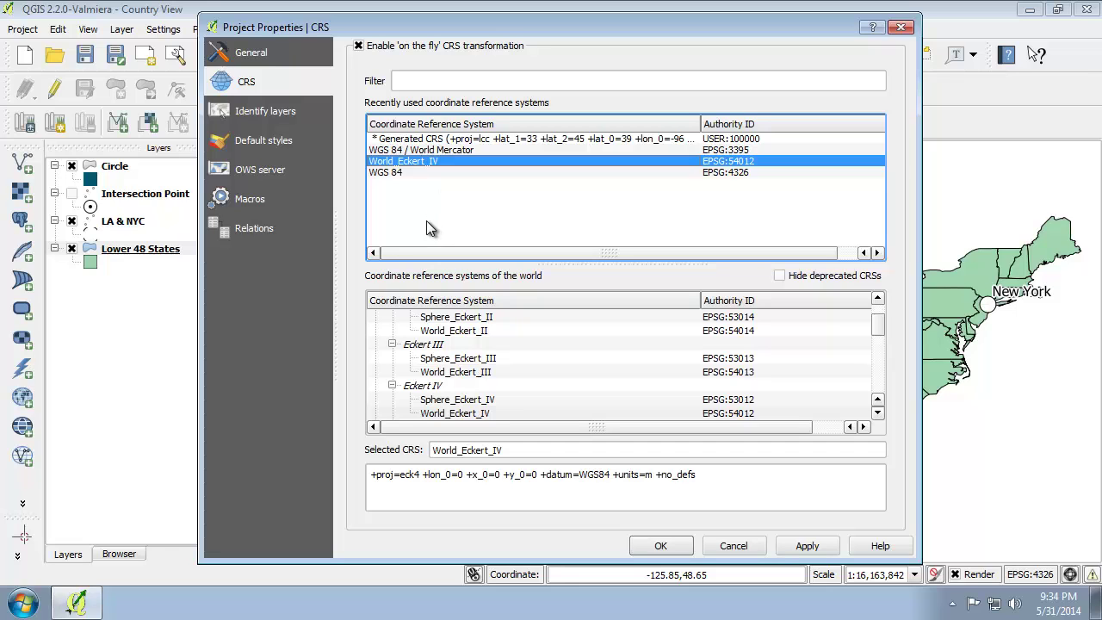
left_click(656, 545)
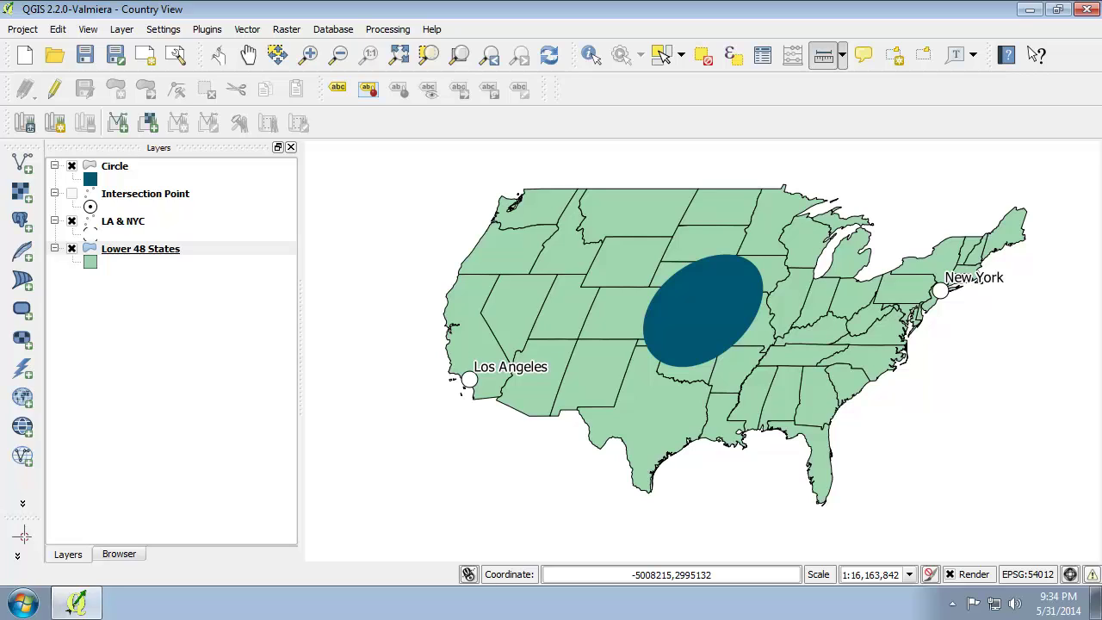
Step: Copy the World_Eckert_IV parameters into the existing generated entry in the custom coordinate reference system definitions
left_click(163, 29)
left_click(188, 50)
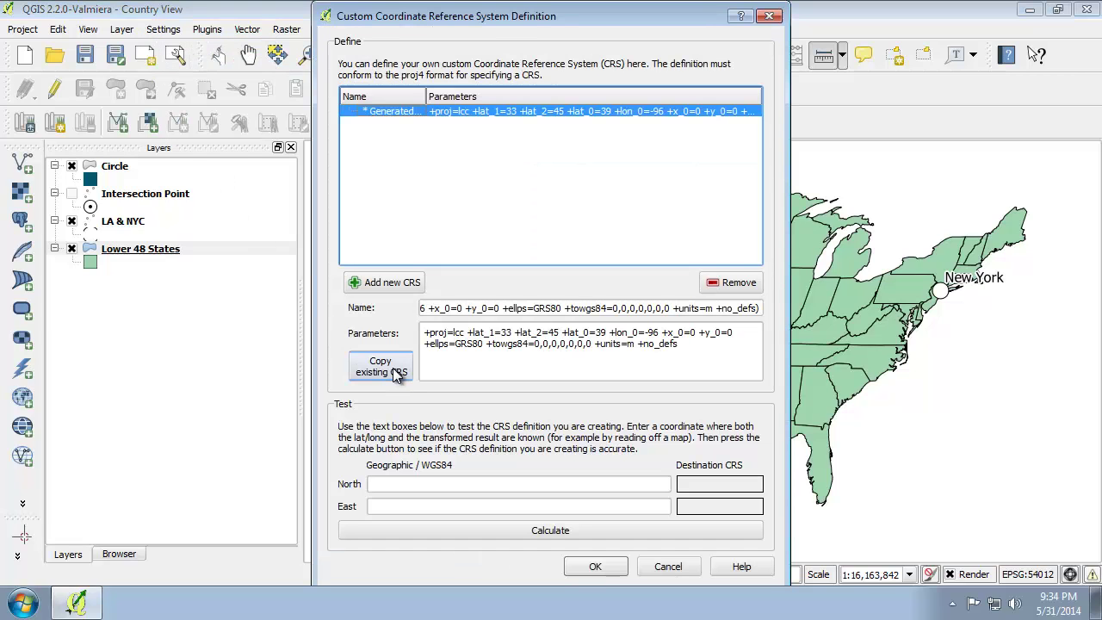
left_click(393, 367)
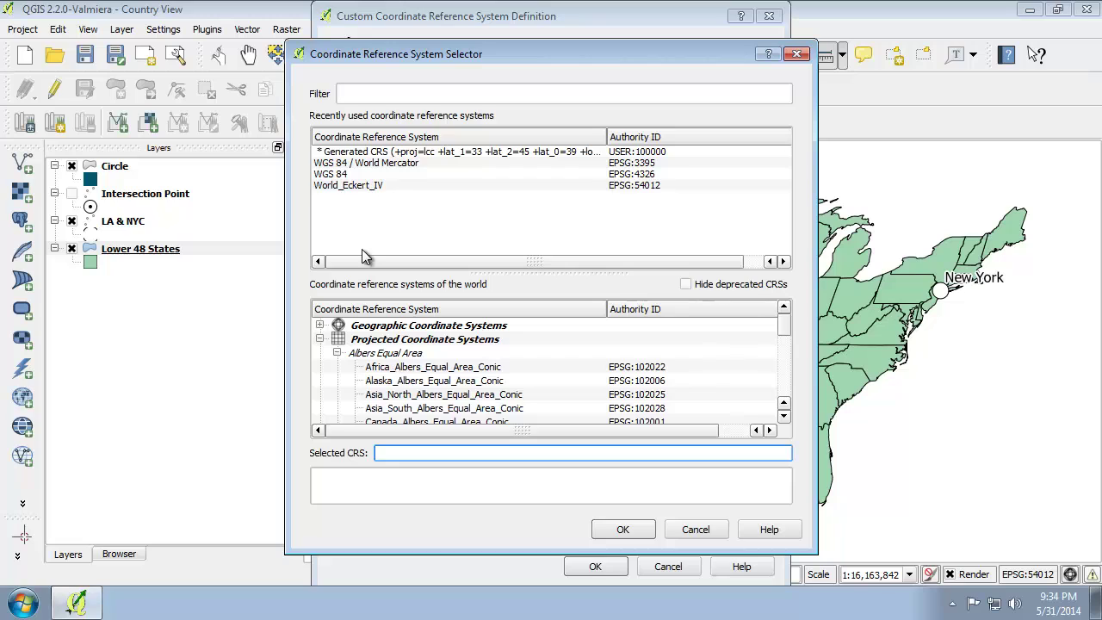
left_click(368, 185)
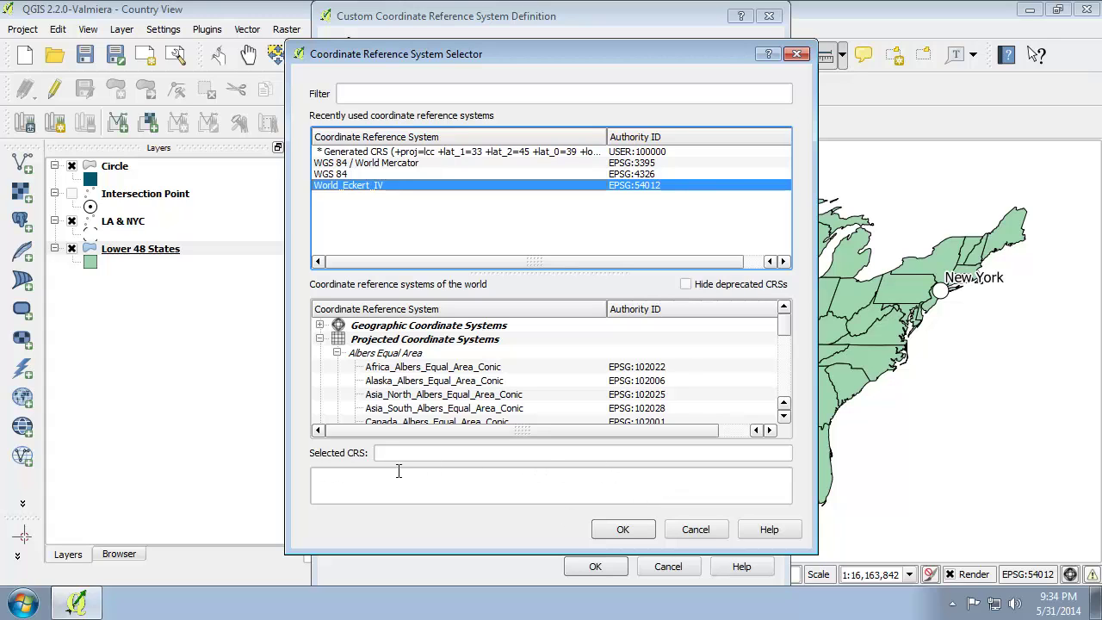
left_click(373, 163)
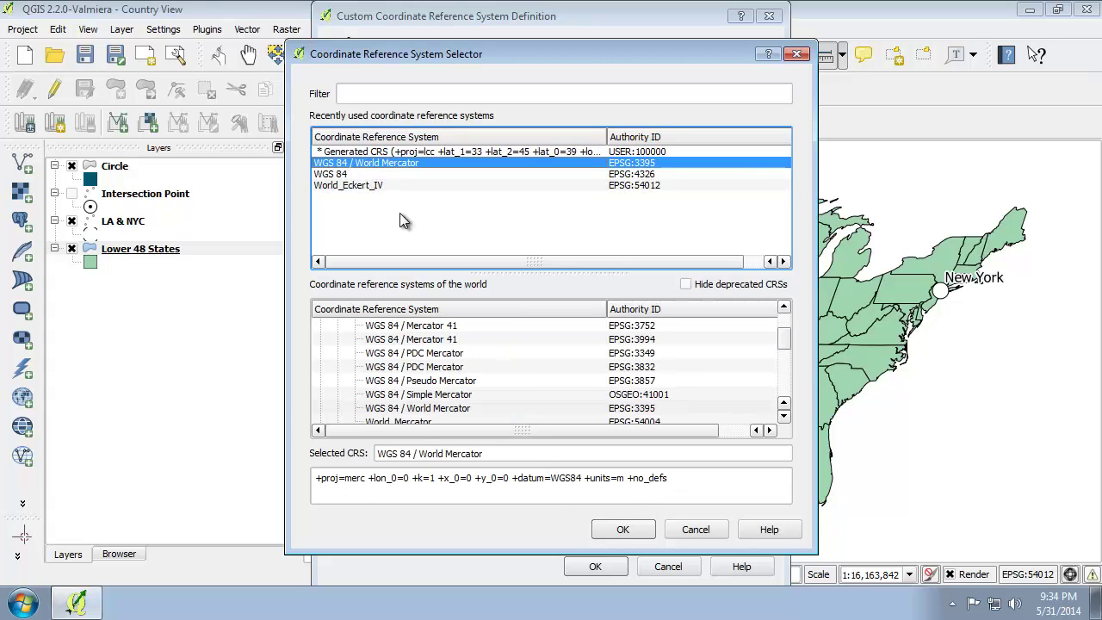
left_click(443, 368)
left_click(441, 410)
left_click(430, 354)
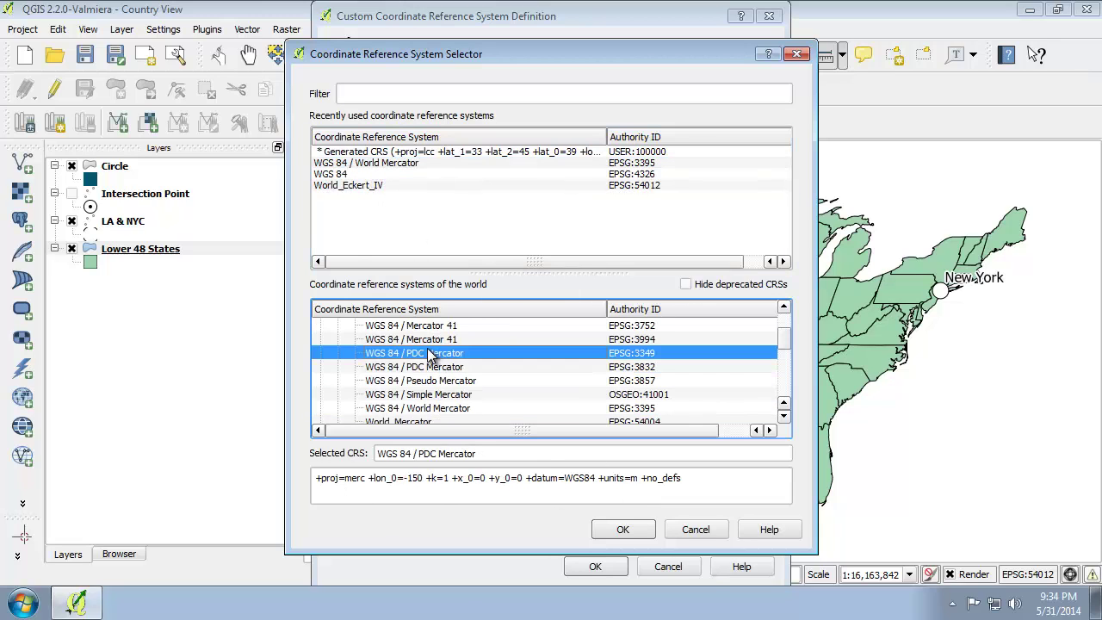
left_click(369, 185)
left_click(680, 476)
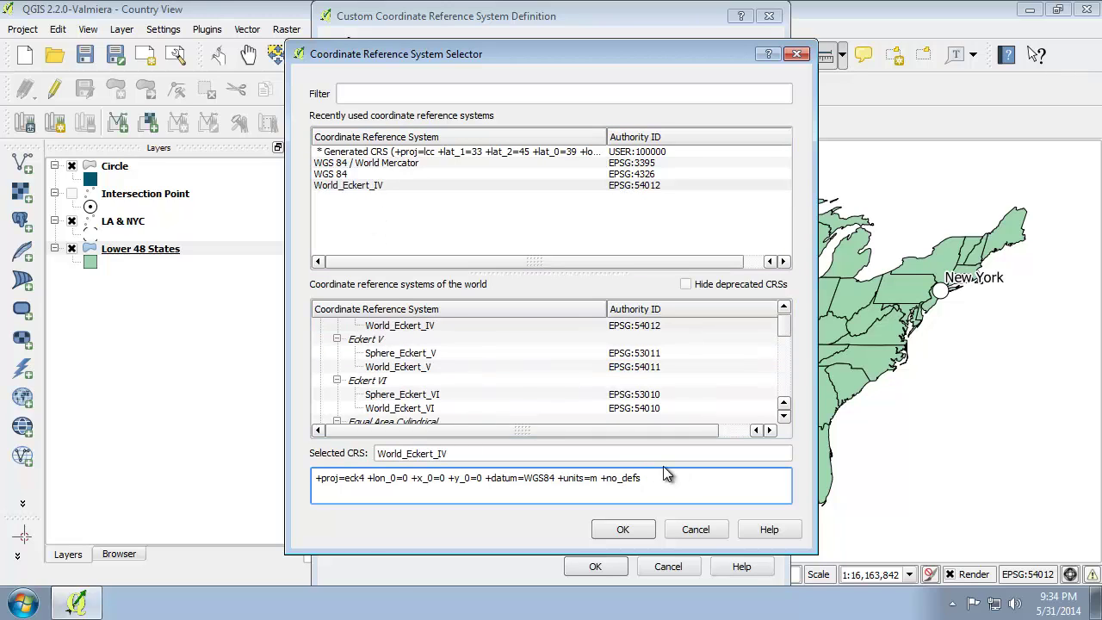
left_click_drag(652, 477, 268, 477)
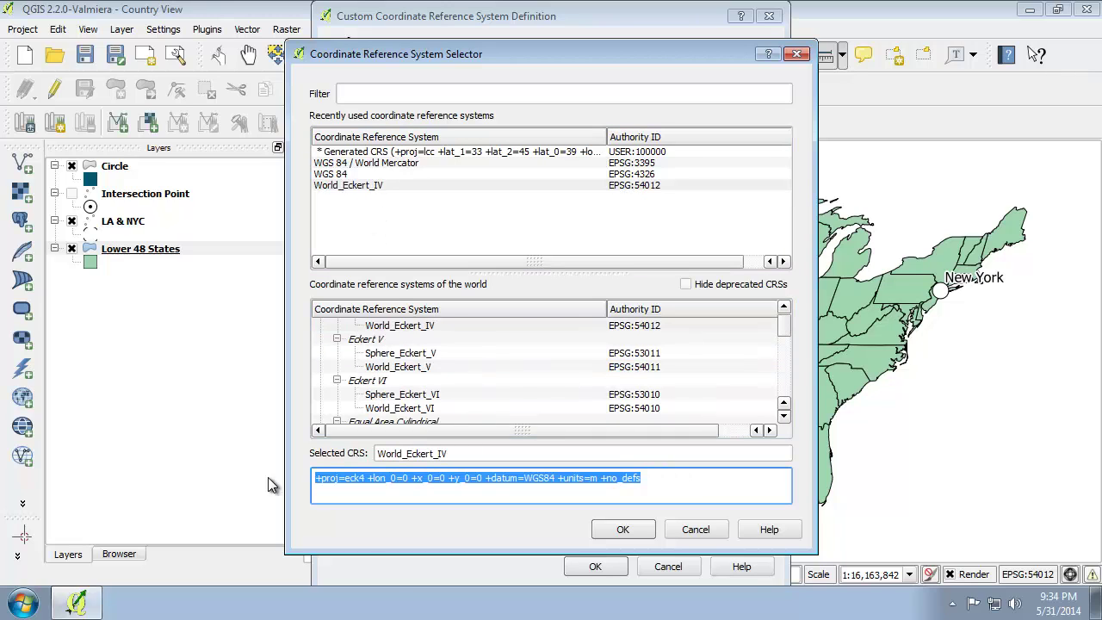
left_click(611, 529)
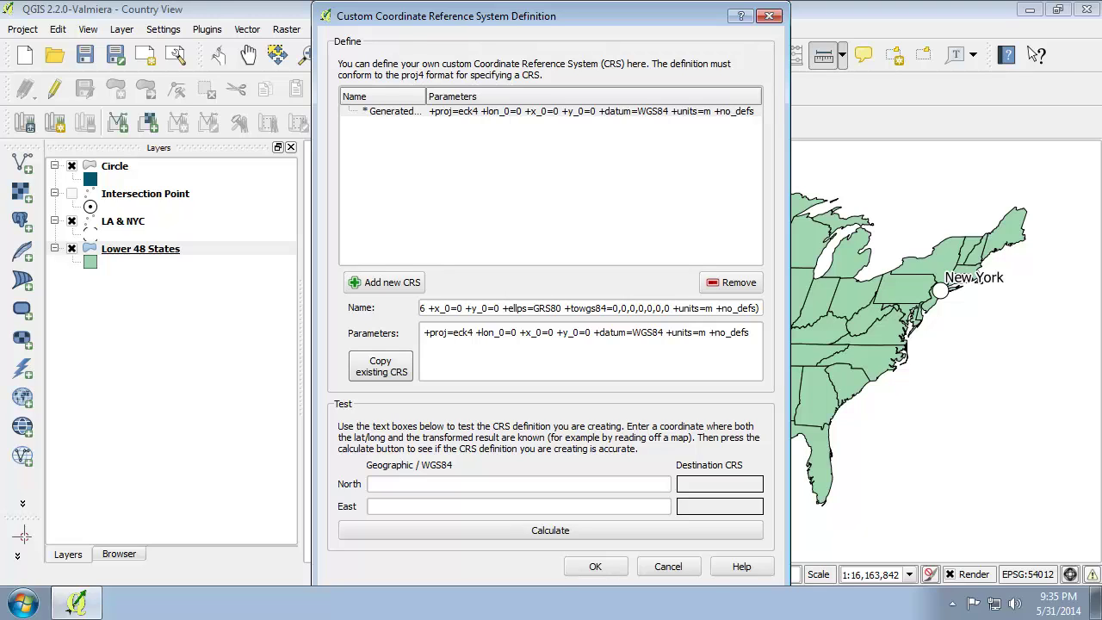
Step: Set the central meridian lon_0 to -96.0 in the custom CRS parameters
left_click(578, 372)
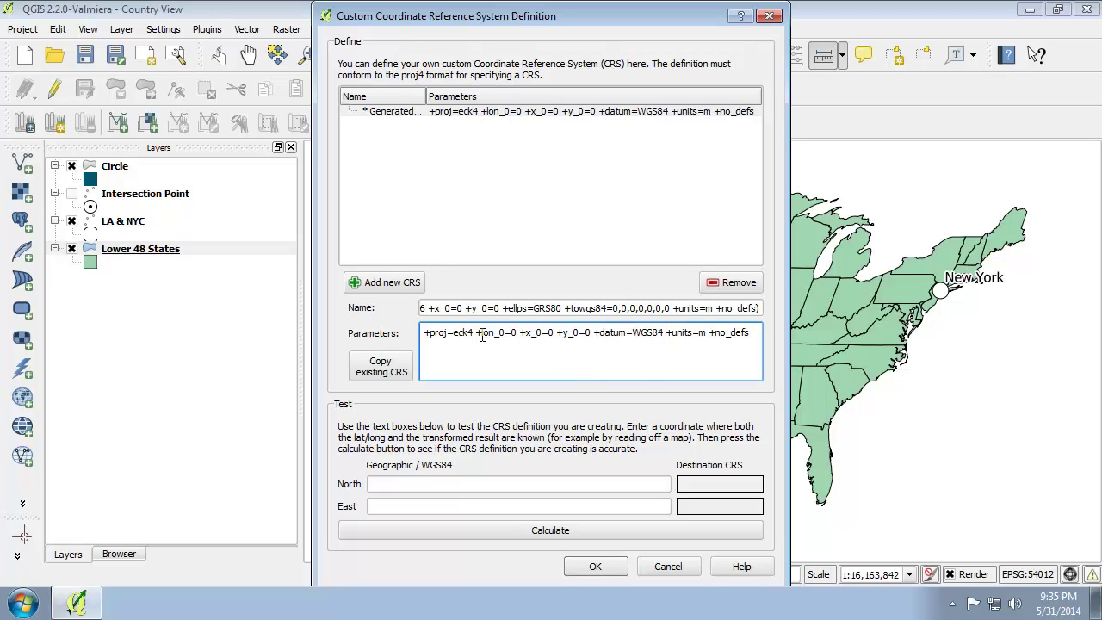
left_click_drag(479, 334, 519, 334)
left_click(525, 332)
key("BackSpace")
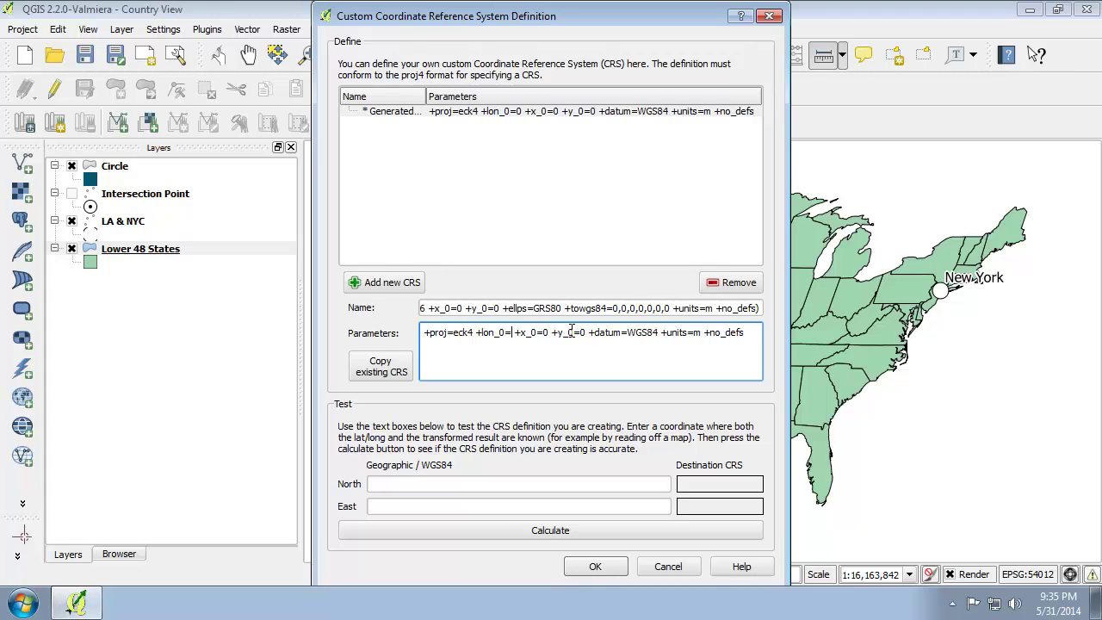
type("-96.0")
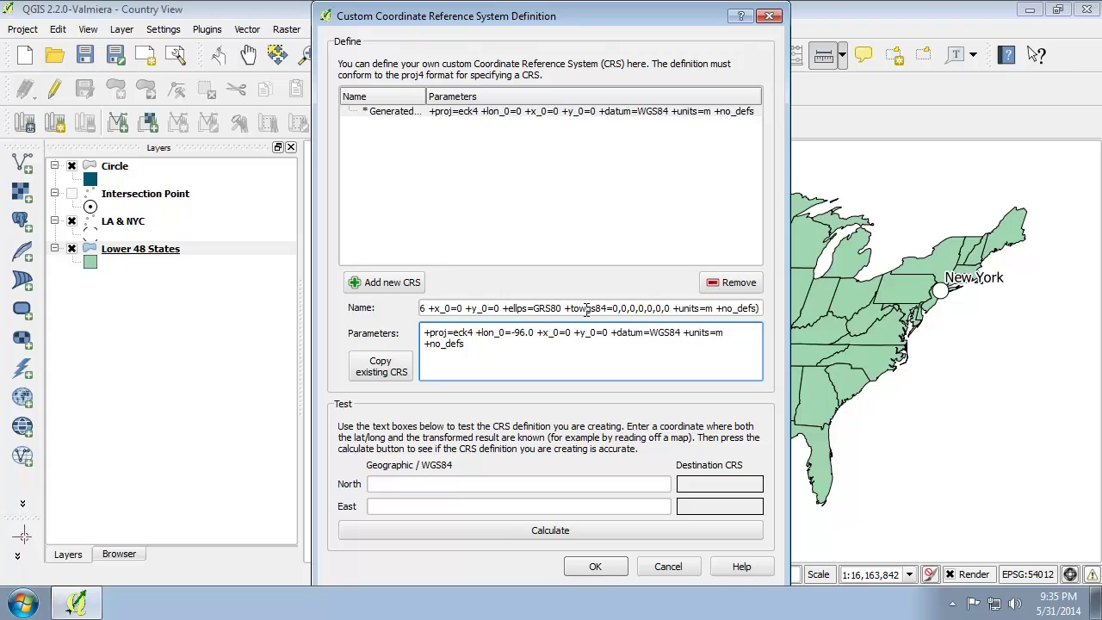
Step: Rename the custom coordinate reference system as USA_Eckert_IV and save the definition
triple_click(445, 311)
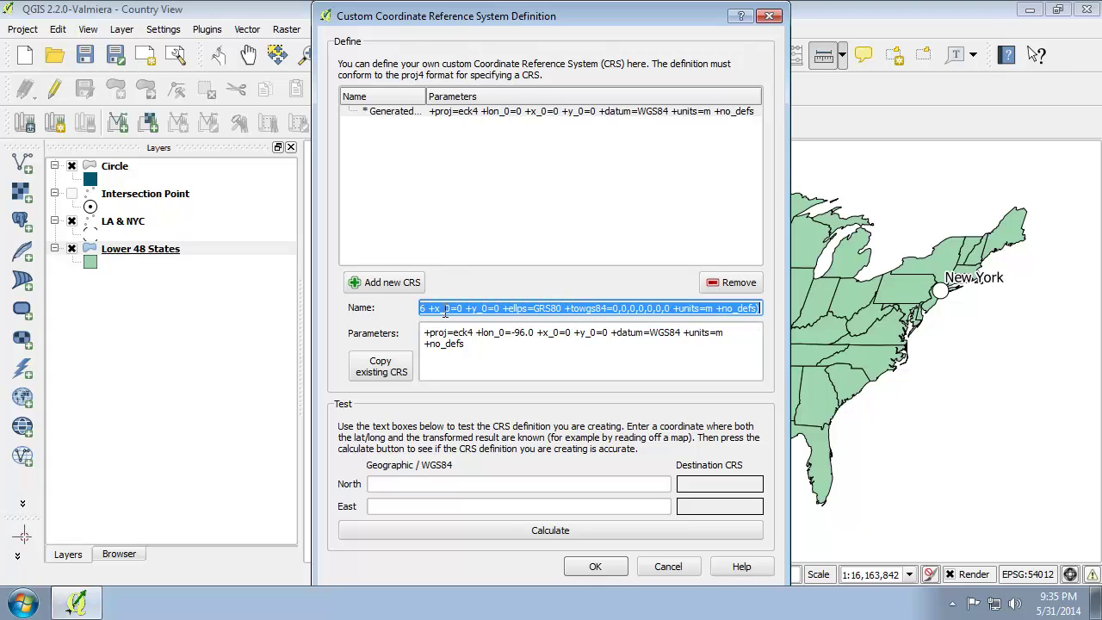
type("USA_E")
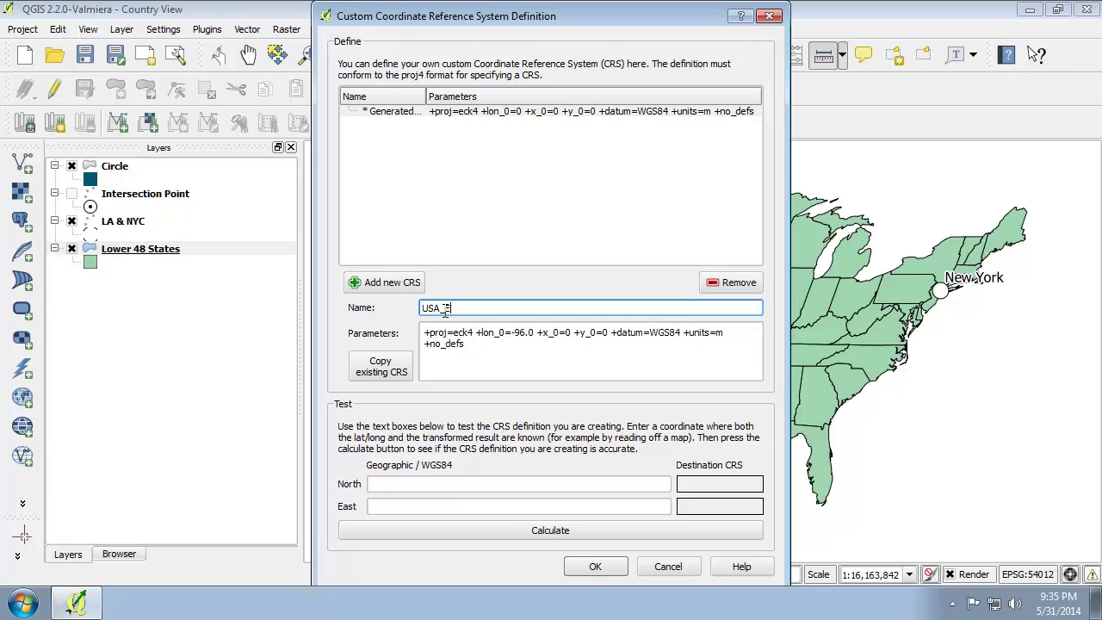
type("ckert_IV")
left_click(596, 573)
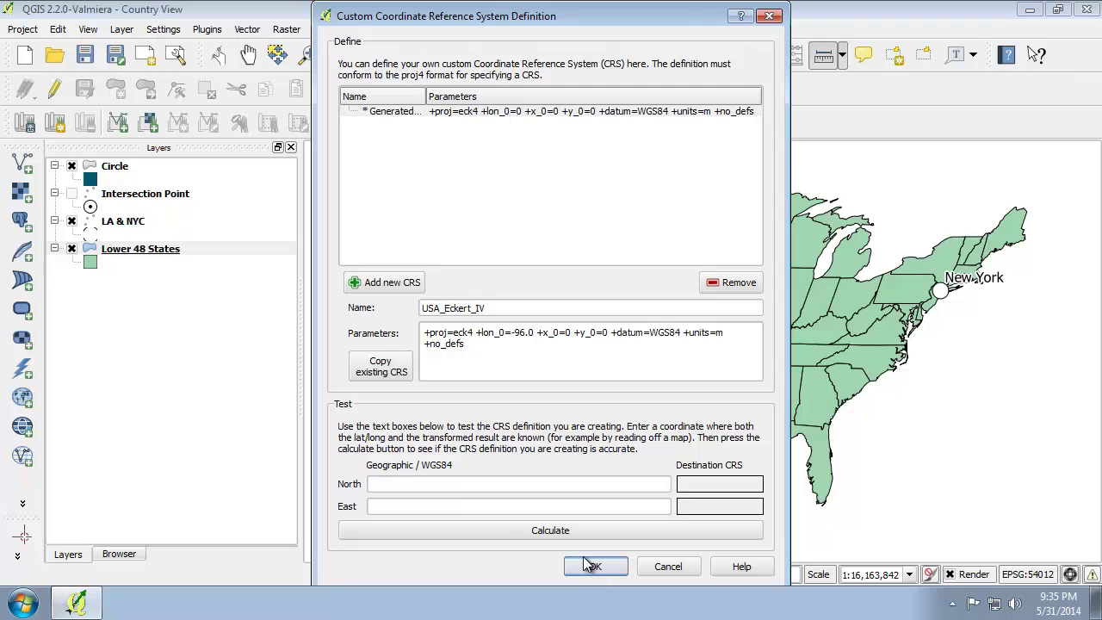
left_click(590, 568)
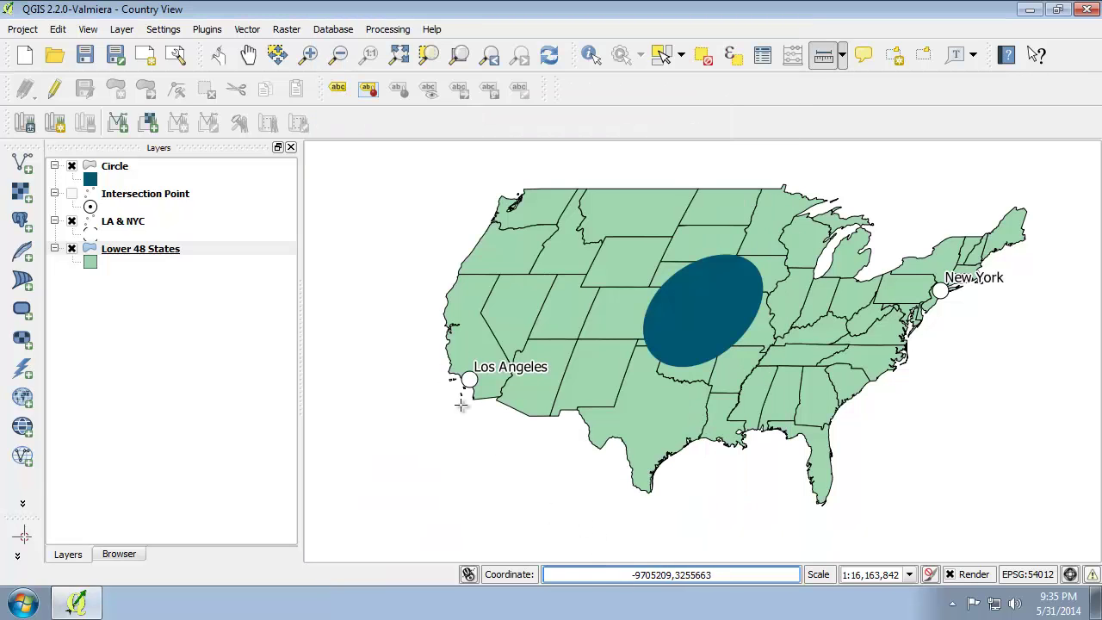
Step: Change the project's coordinate reference system to the user-defined USA_Eckert_IV and fit the map to the Lower 48 States layer
left_click(22, 29)
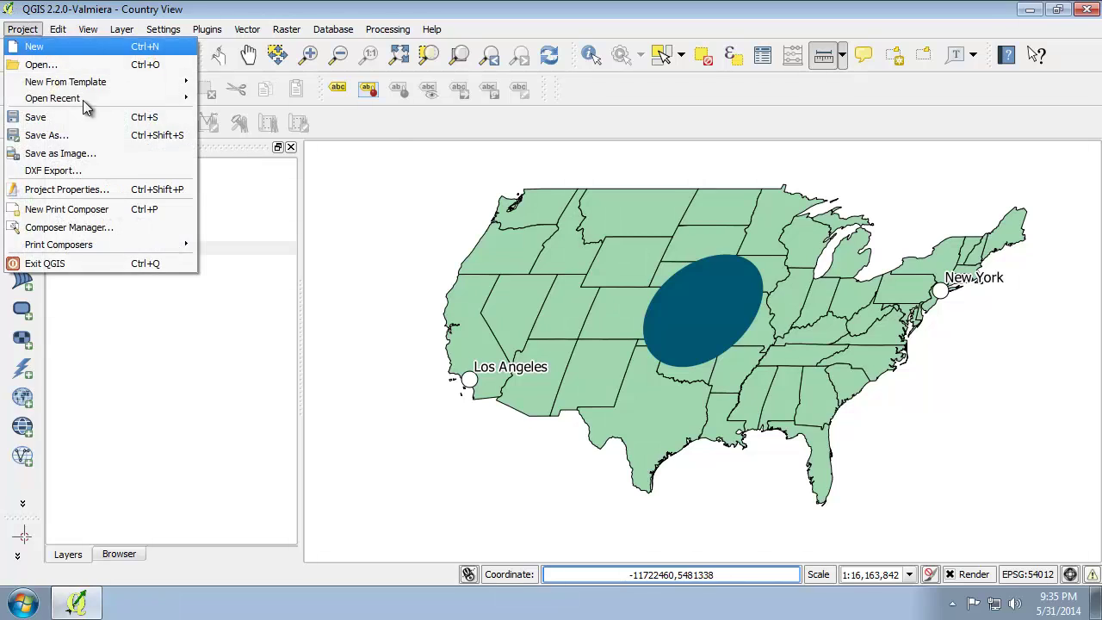
left_click(96, 189)
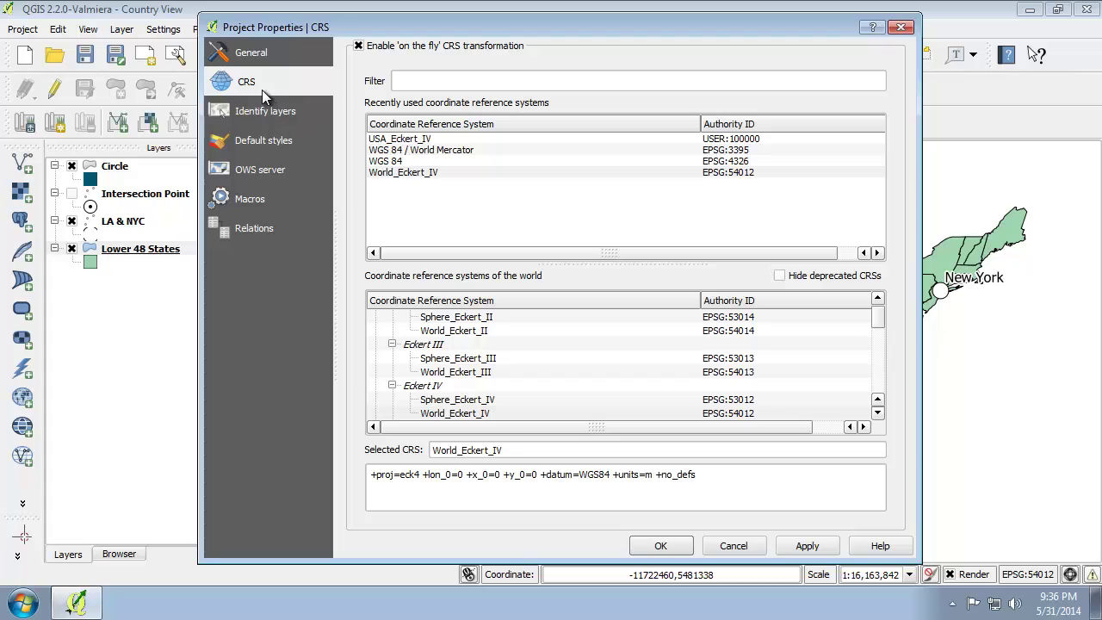
left_click_drag(877, 321, 878, 394)
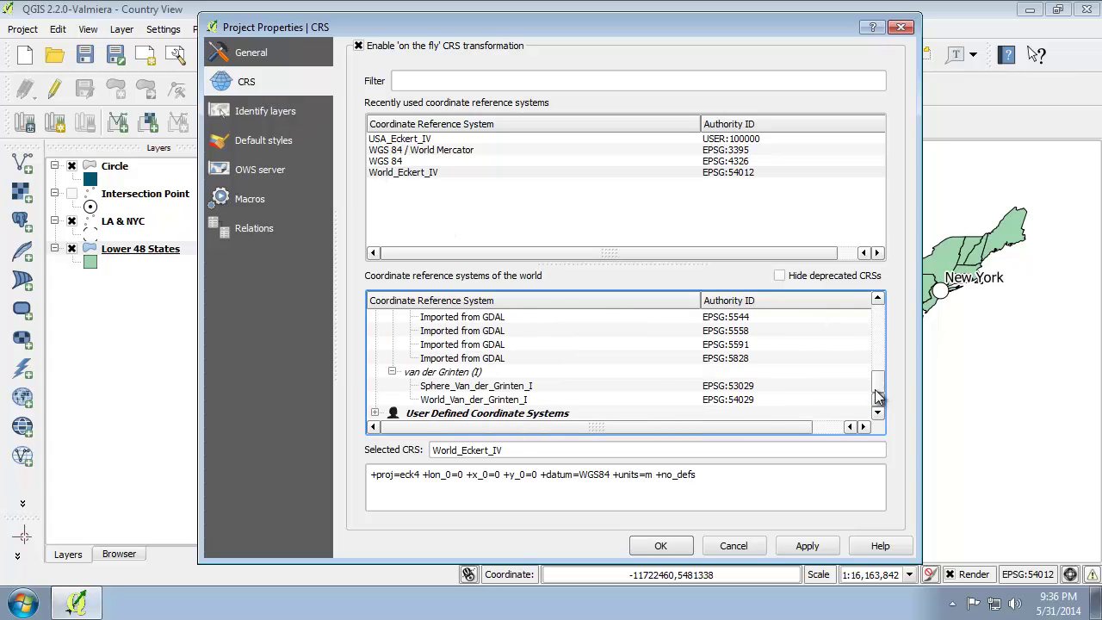
left_click(375, 414)
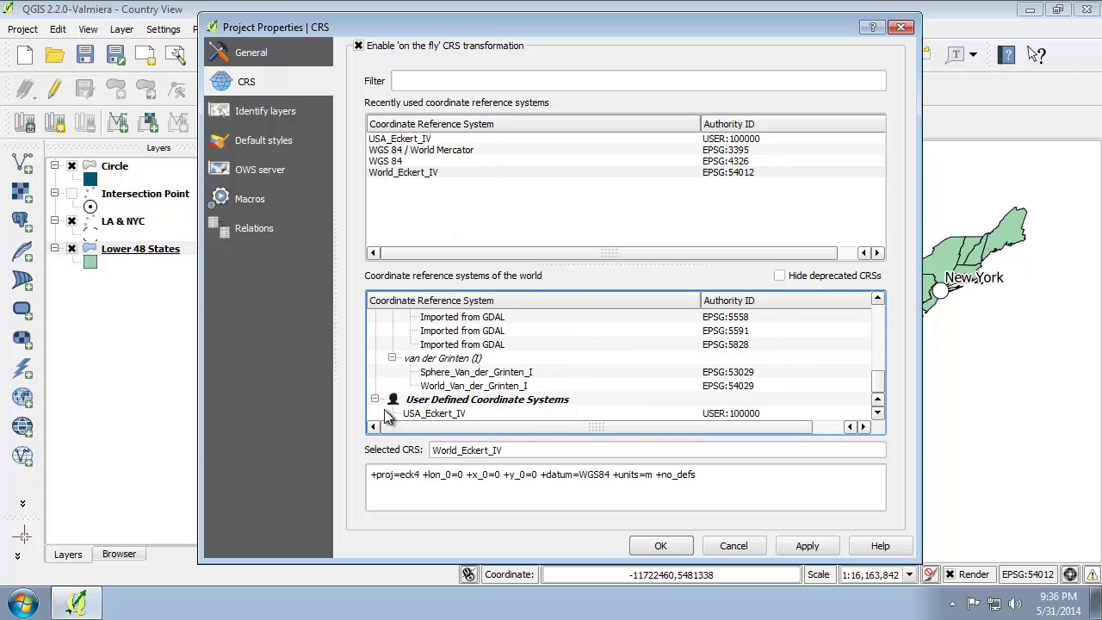
left_click(441, 415)
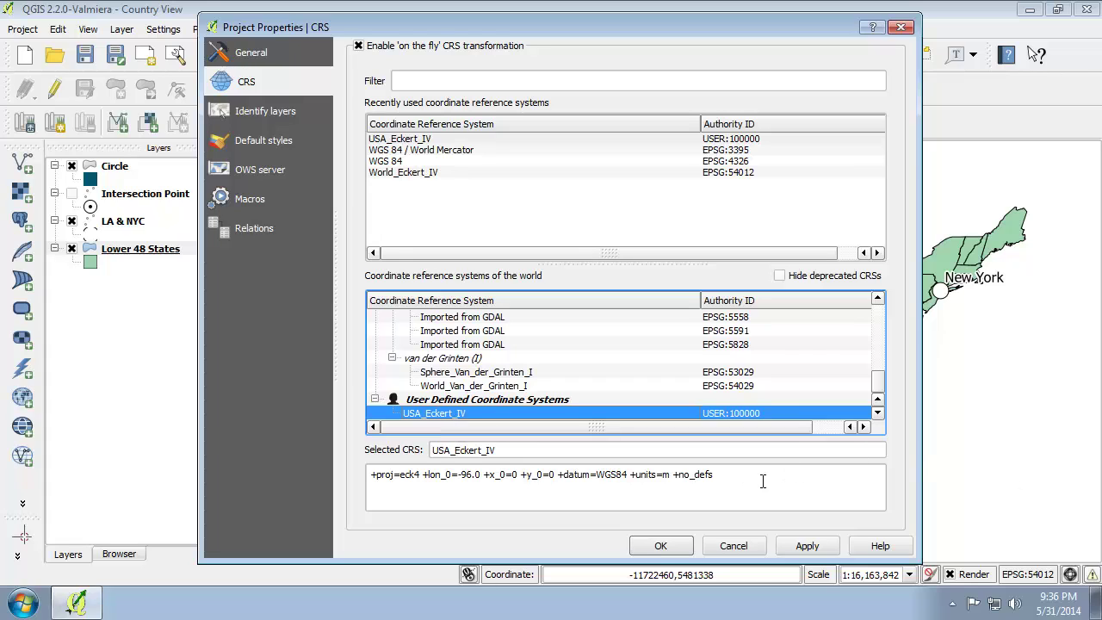
left_click(661, 548)
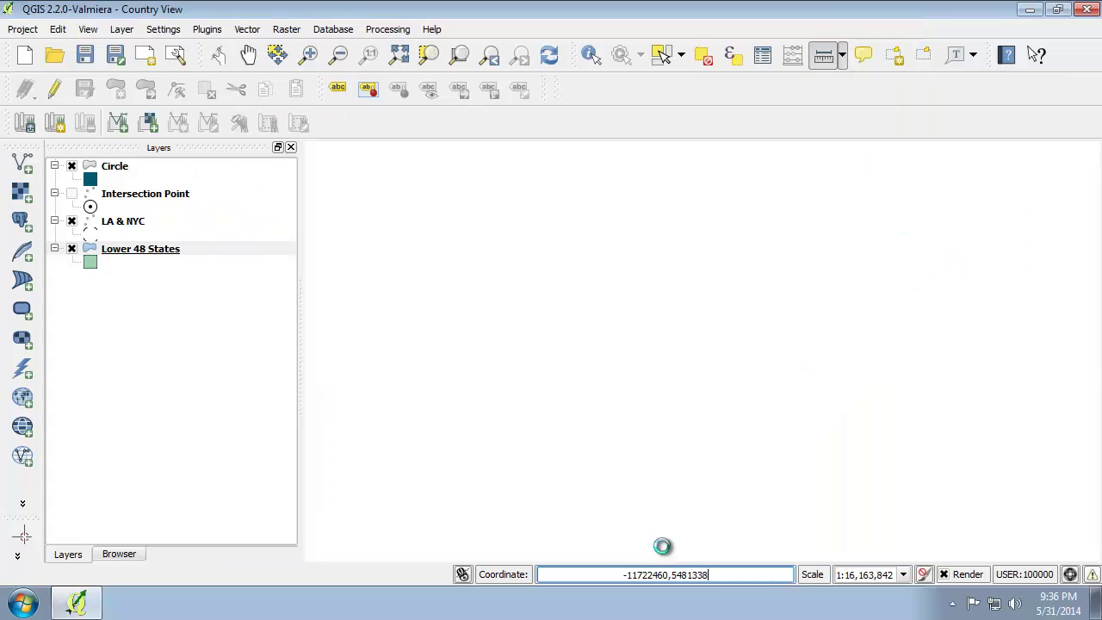
right_click(162, 251)
left_click(200, 259)
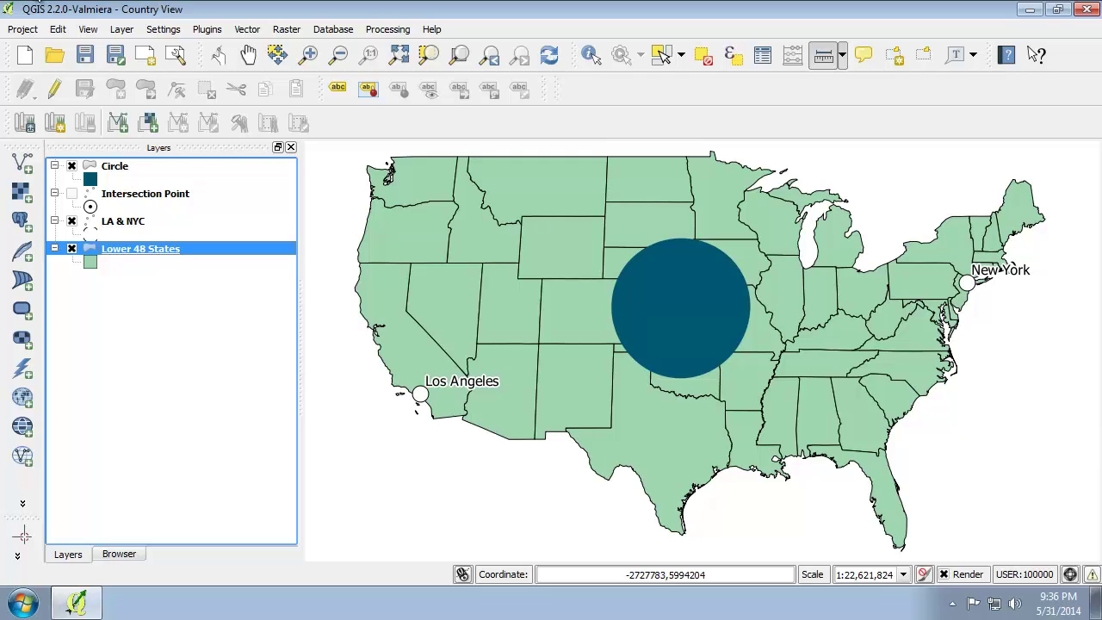
Step: Change the project's coordinate reference system to USA_Contiguous_Albers_Equal_Area_Conic (EPSG:102003)
left_click(22, 28)
left_click(80, 189)
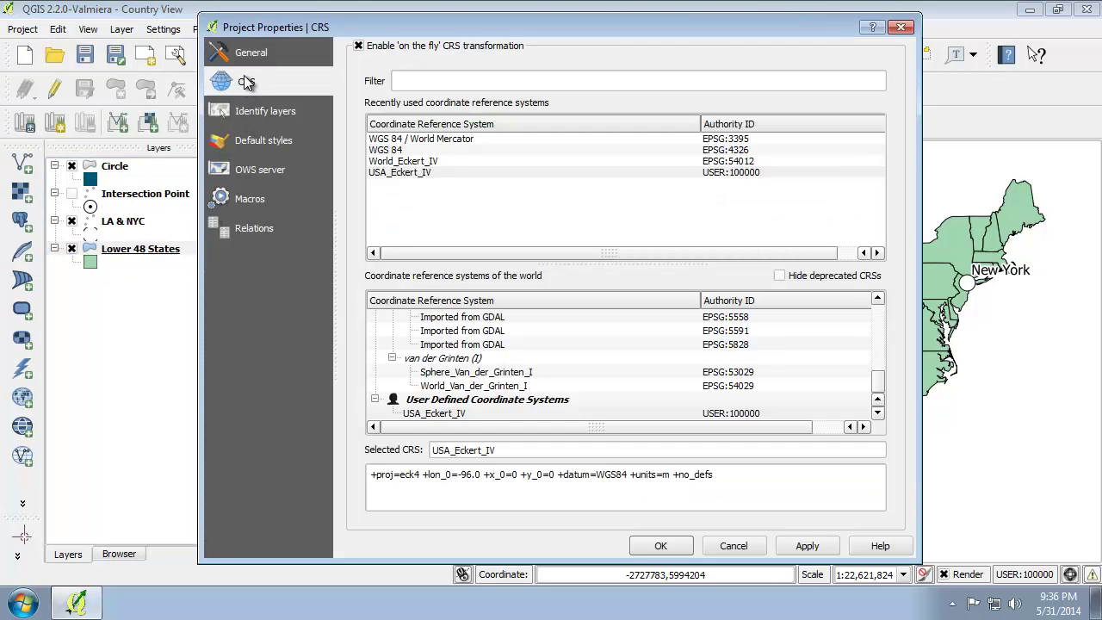
left_click(458, 78)
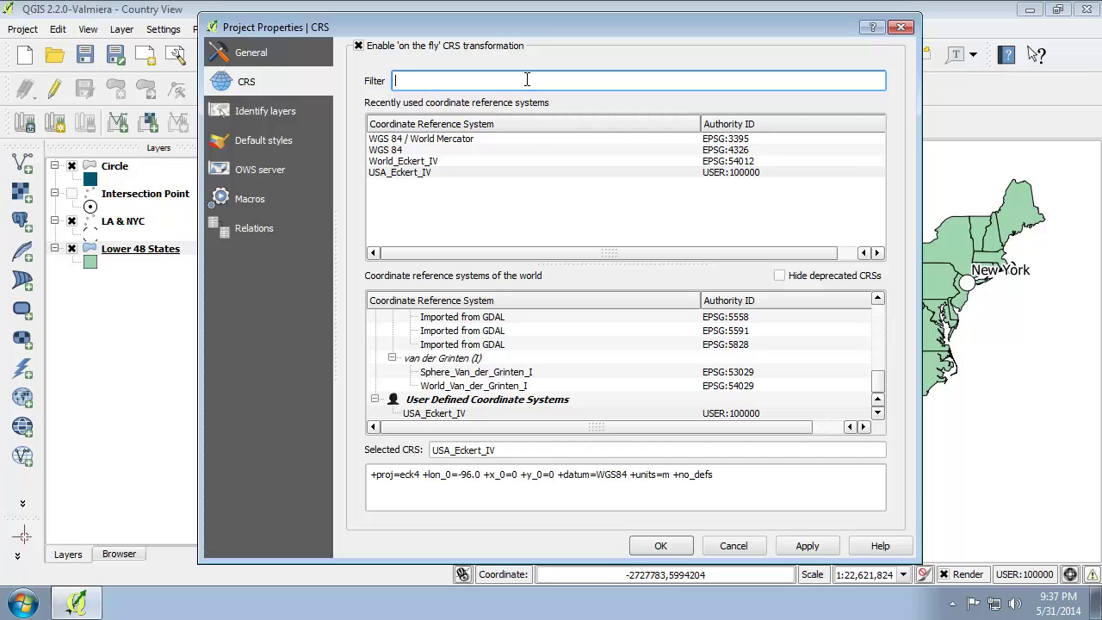
type("102033")
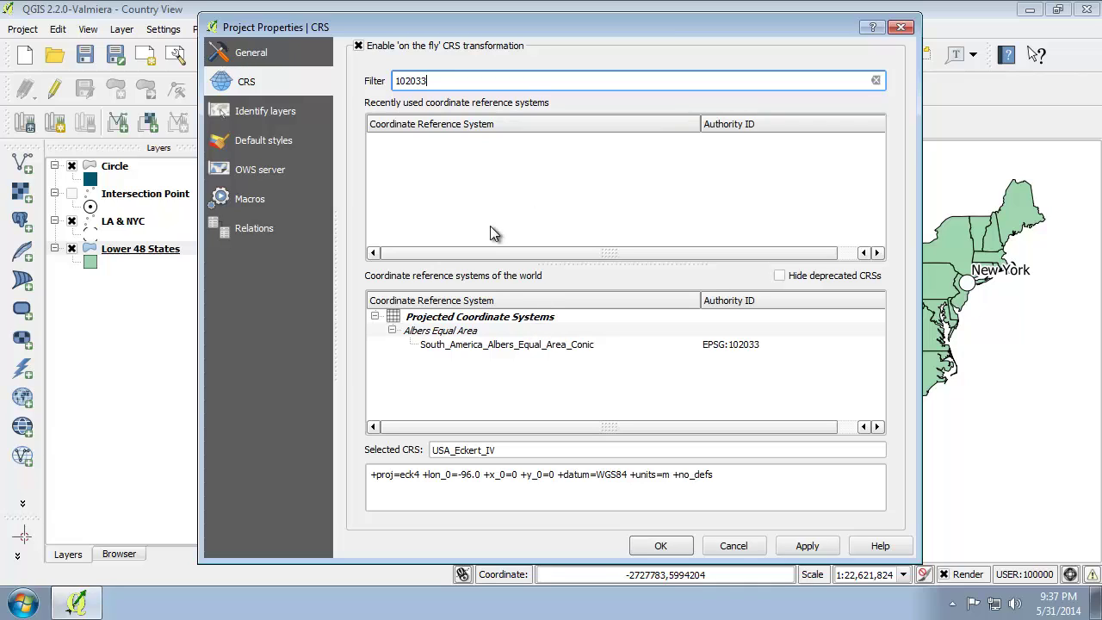
left_click_drag(447, 82, 357, 80)
key("BackSpace")
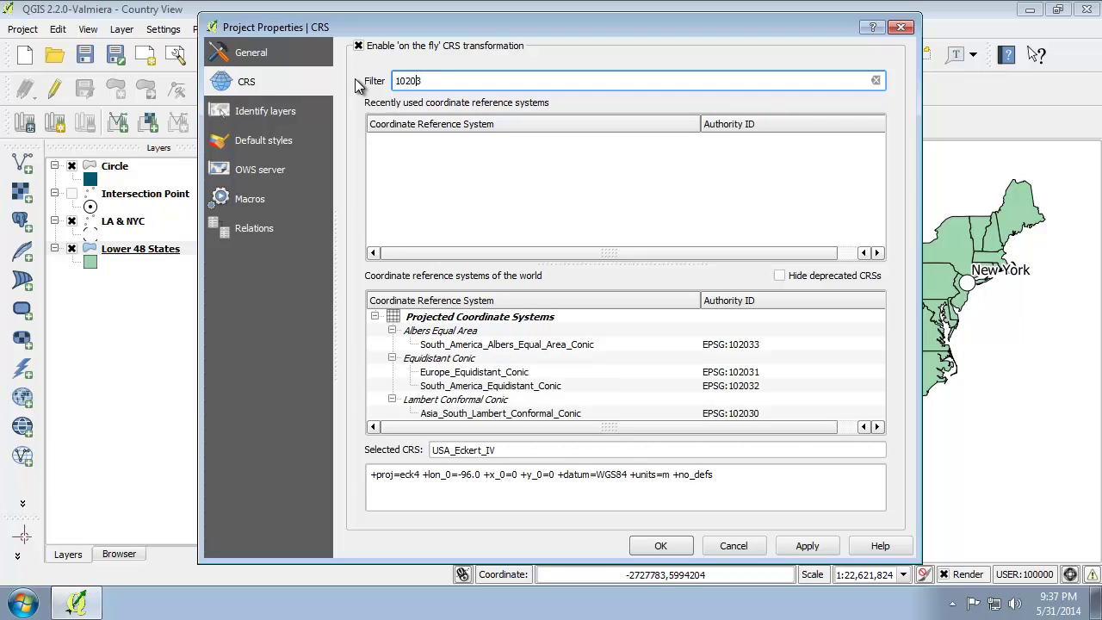
type("0")
left_click(559, 346)
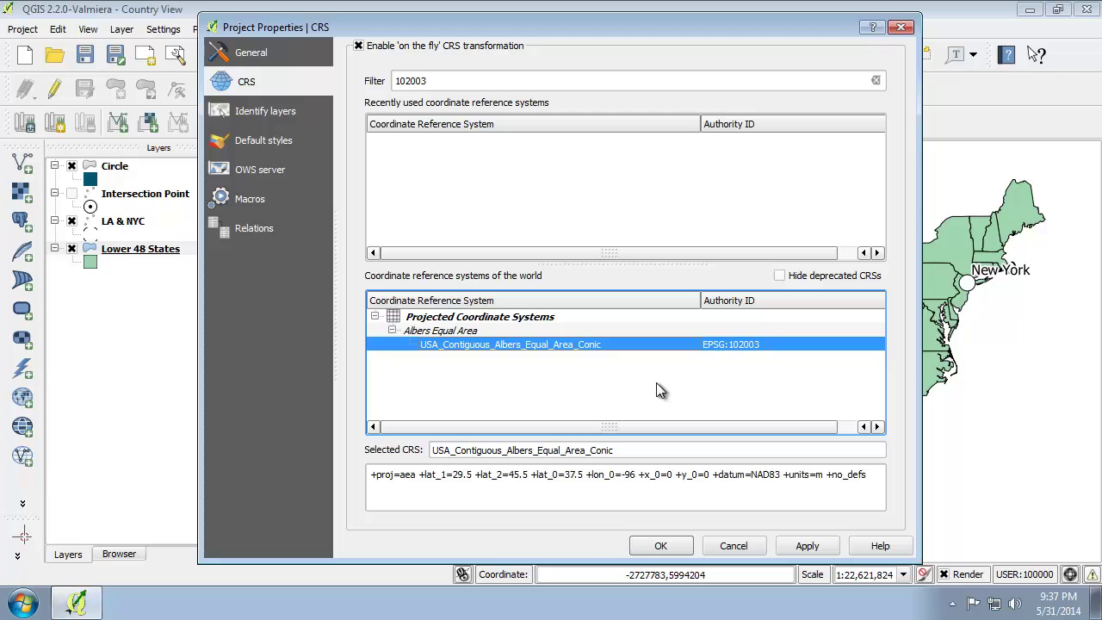
left_click(668, 541)
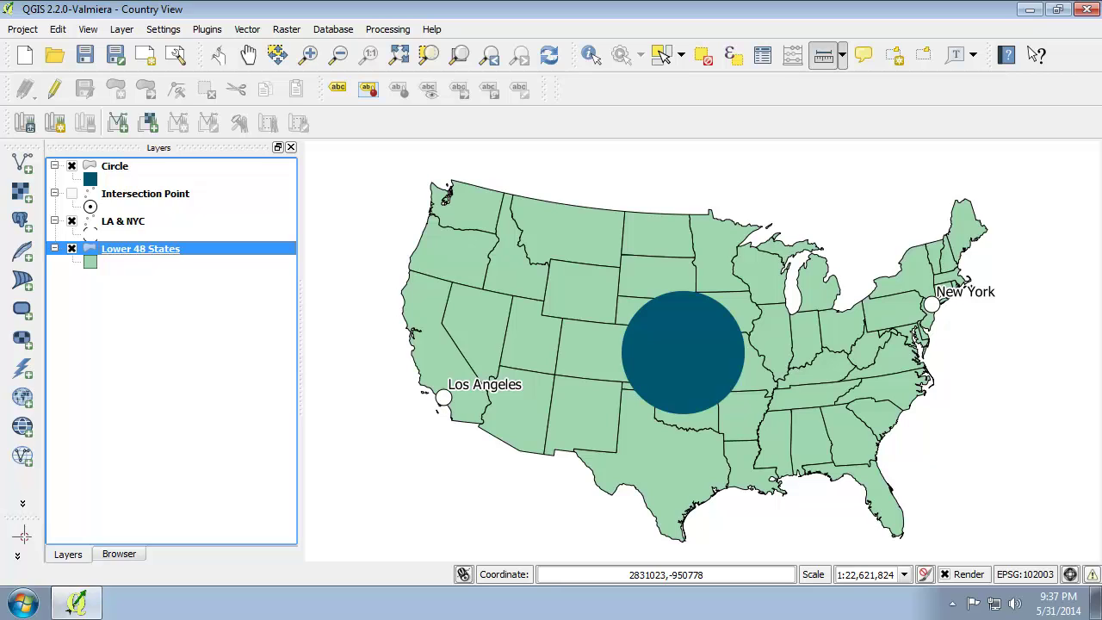
Step: Change the project's coordinate reference system to USA_Contiguous_Lambert_Conformal_Conic (EPSG:102004)
left_click(24, 29)
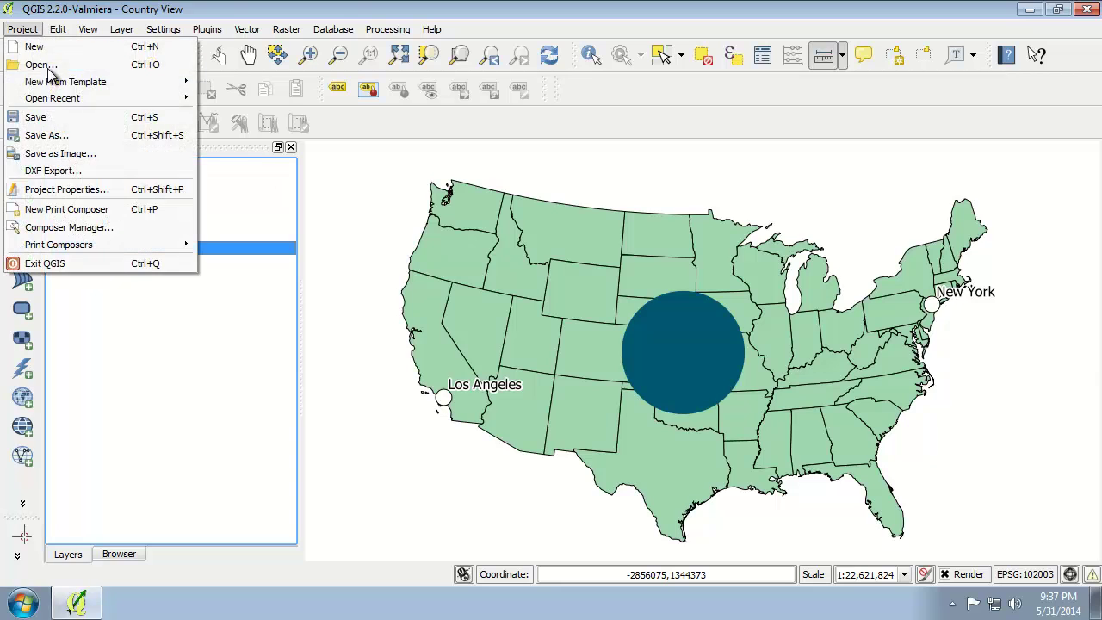
left_click(95, 191)
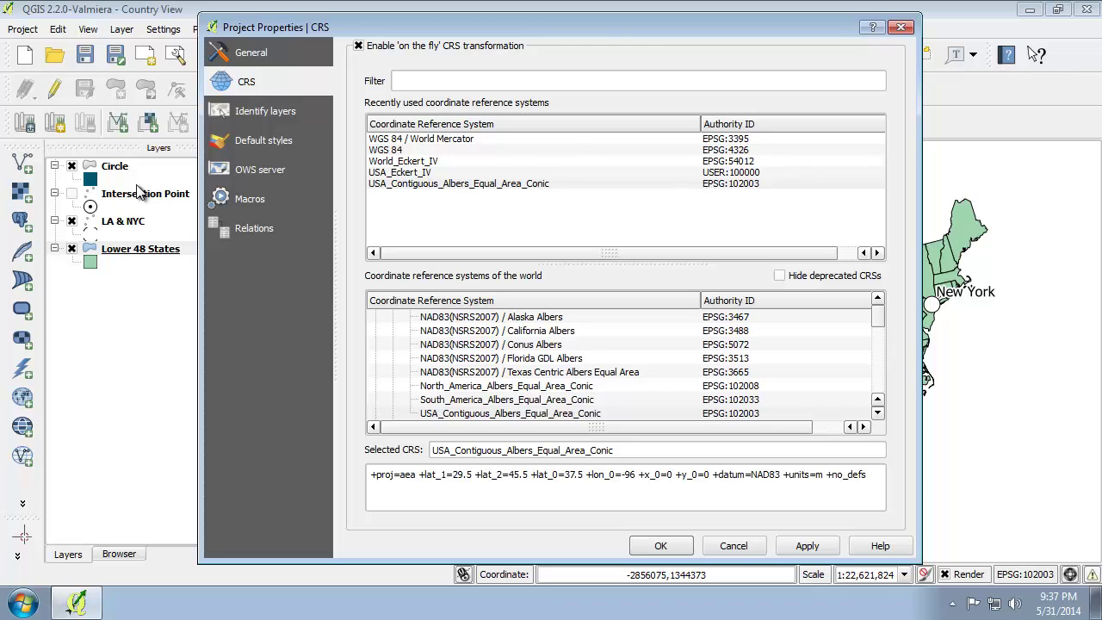
left_click(439, 81)
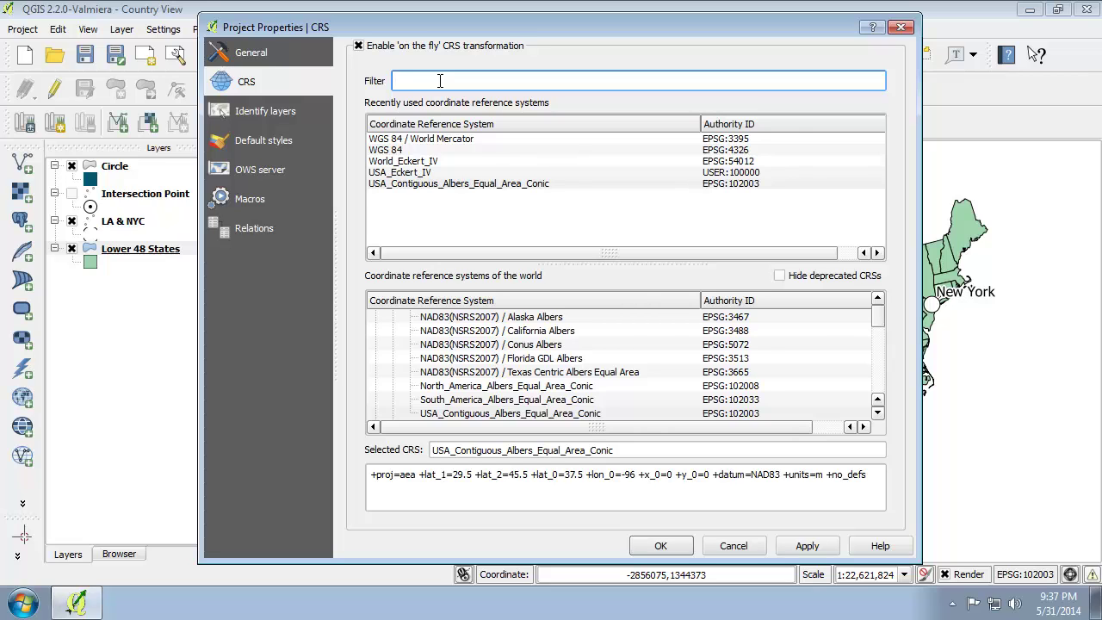
type("102004")
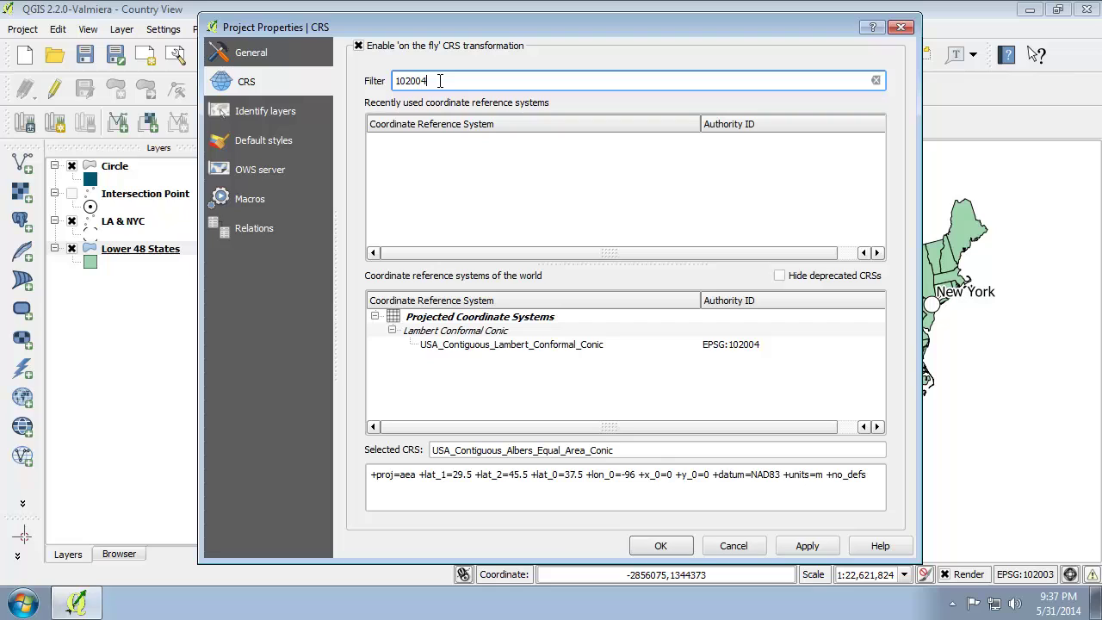
left_click(529, 342)
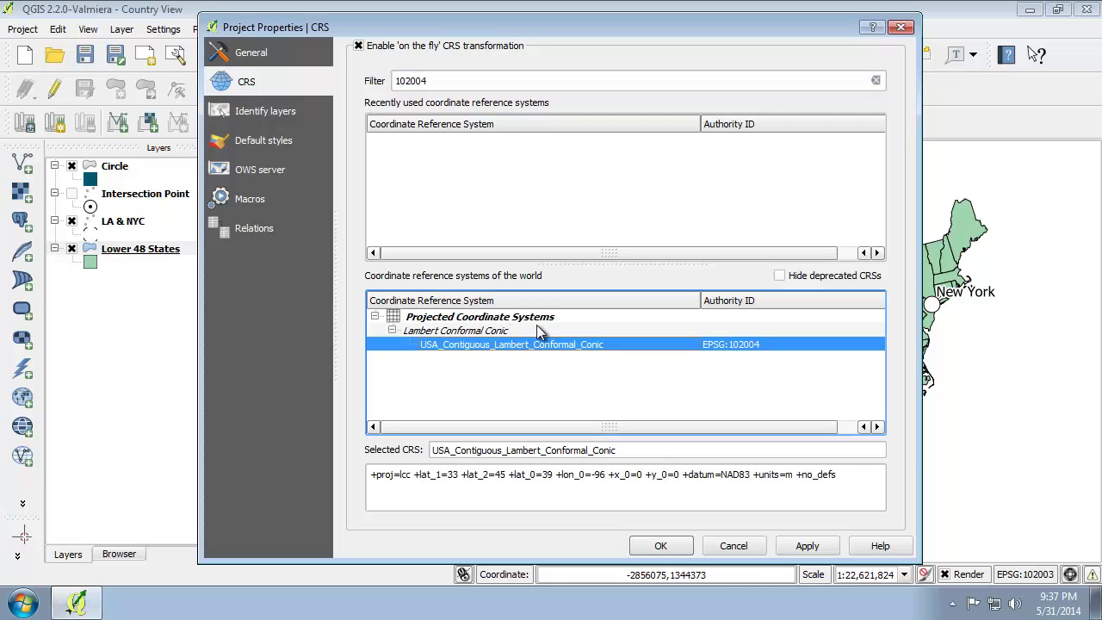
left_click(660, 546)
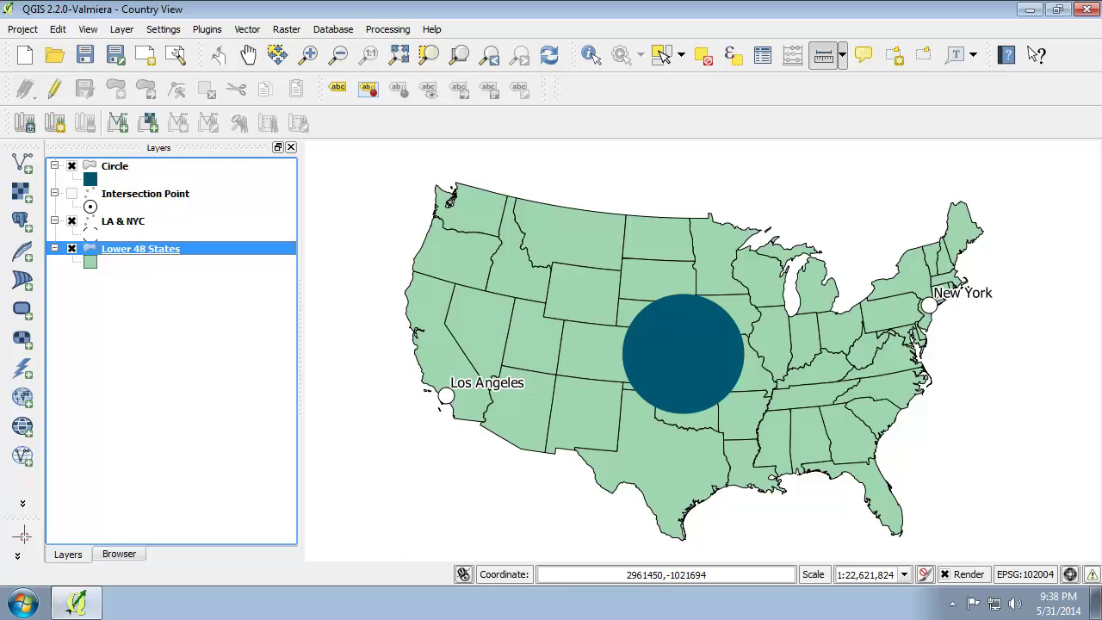
Step: Add a new custom coordinate reference system and copy the USA_Contiguous_Lambert_Conformal_Conic (EPSG:102004) parameters into it
left_click(176, 31)
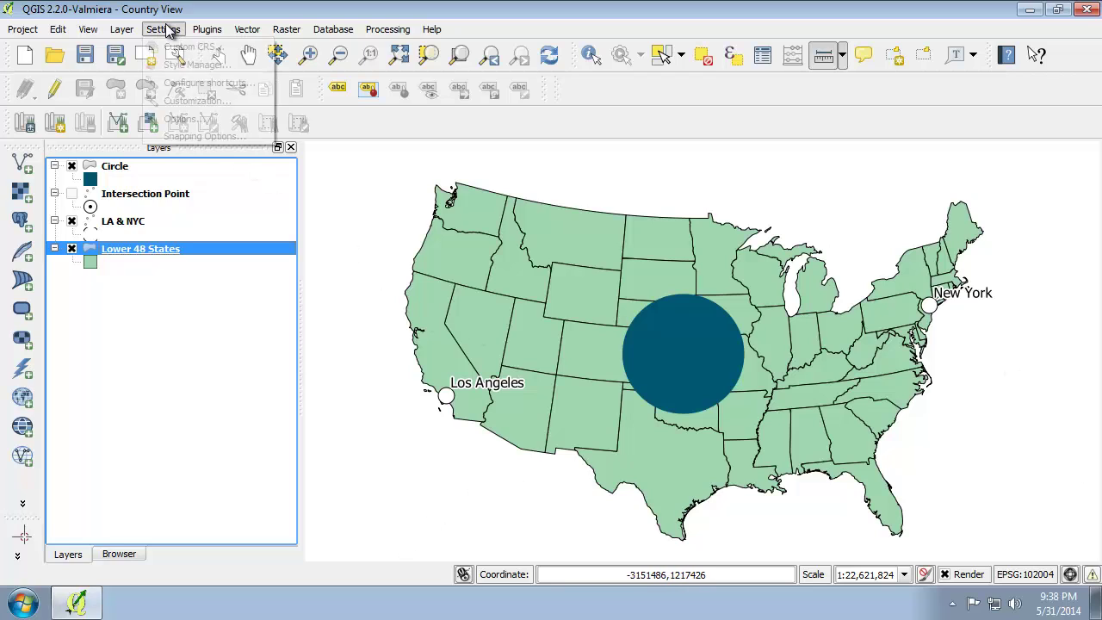
left_click(182, 48)
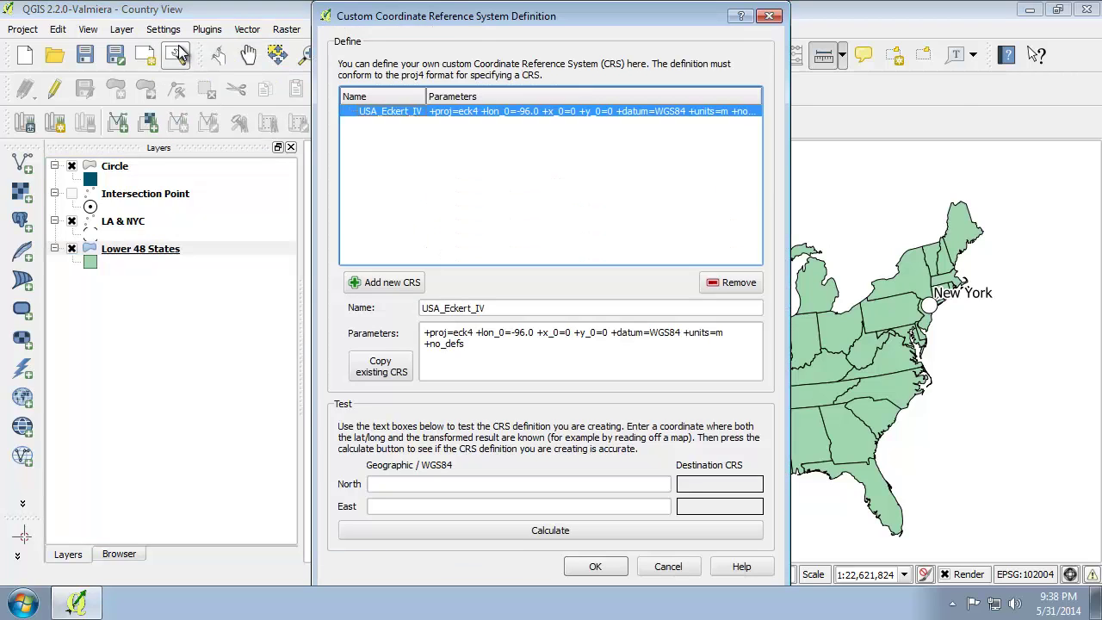
left_click(394, 284)
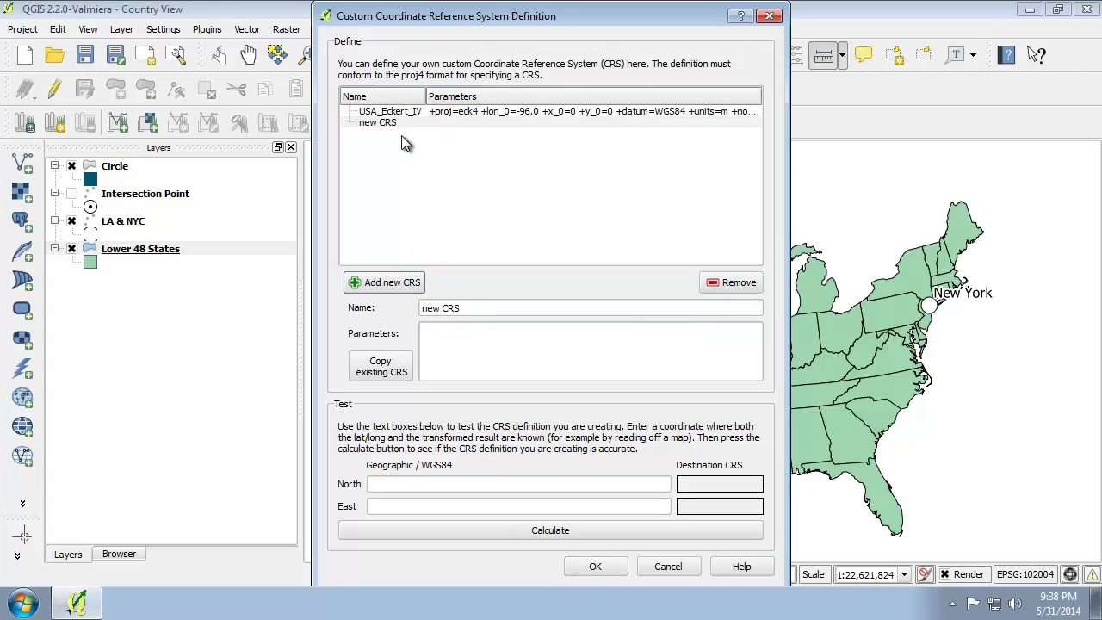
left_click(397, 370)
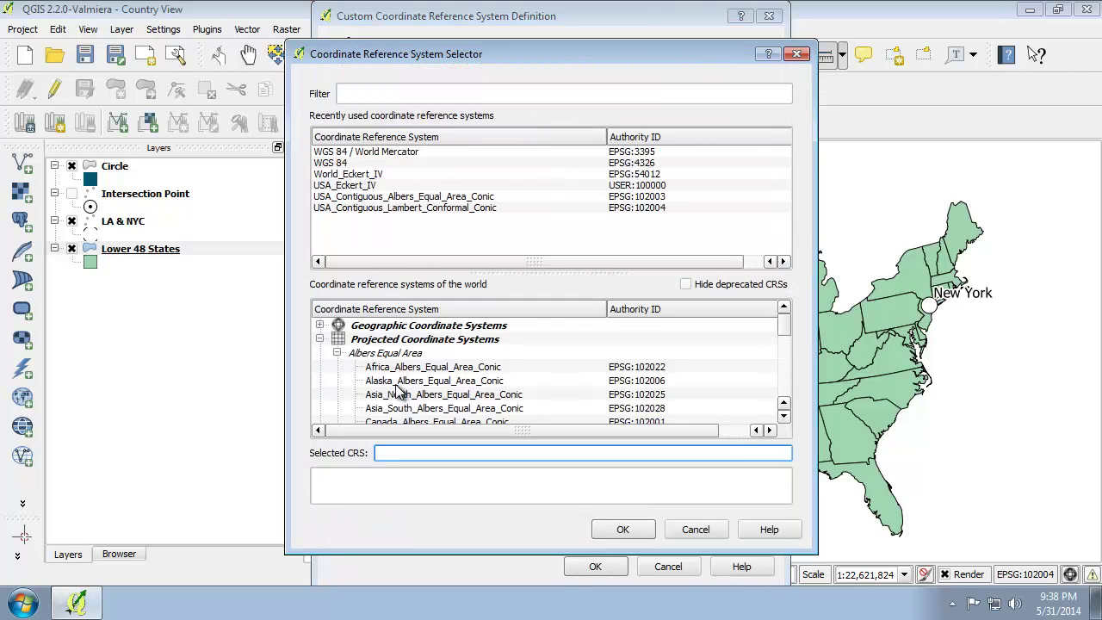
left_click(422, 208)
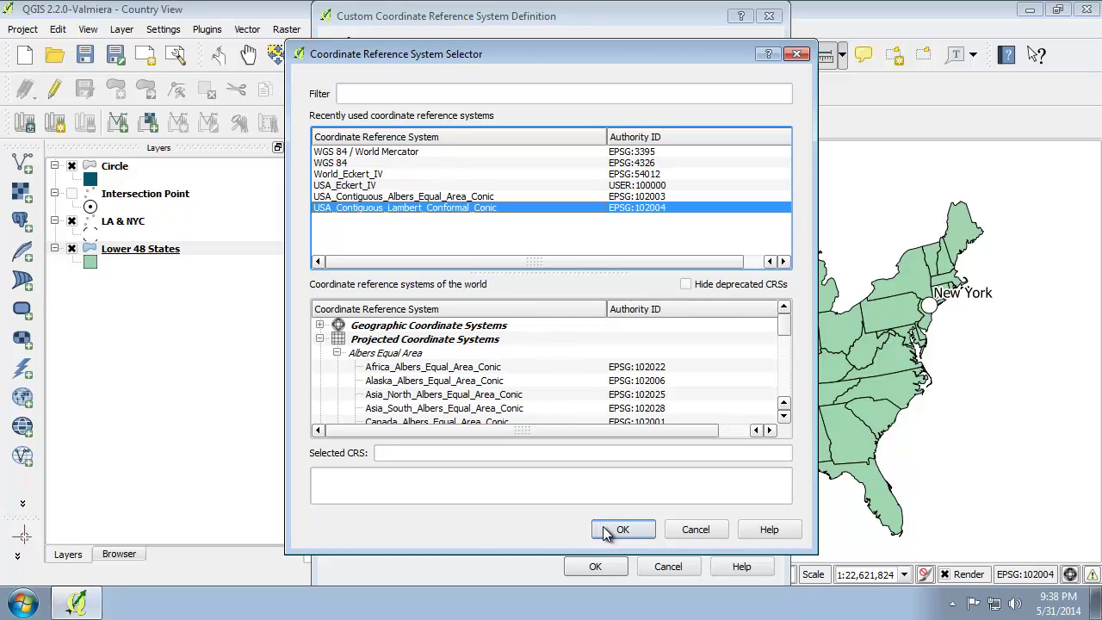
left_click(408, 482)
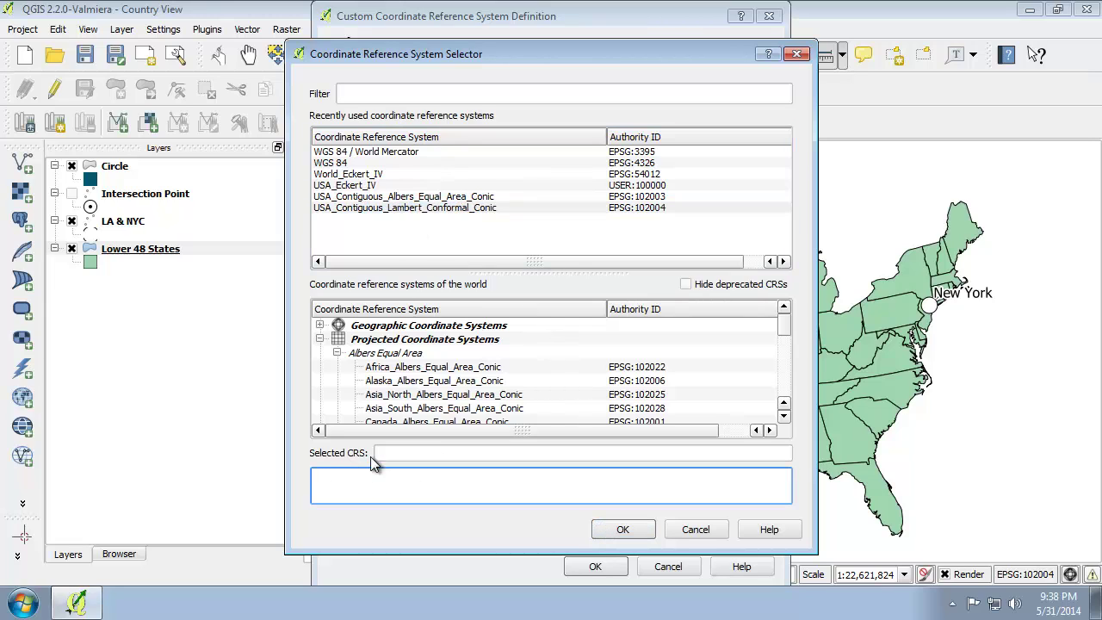
left_click(393, 207)
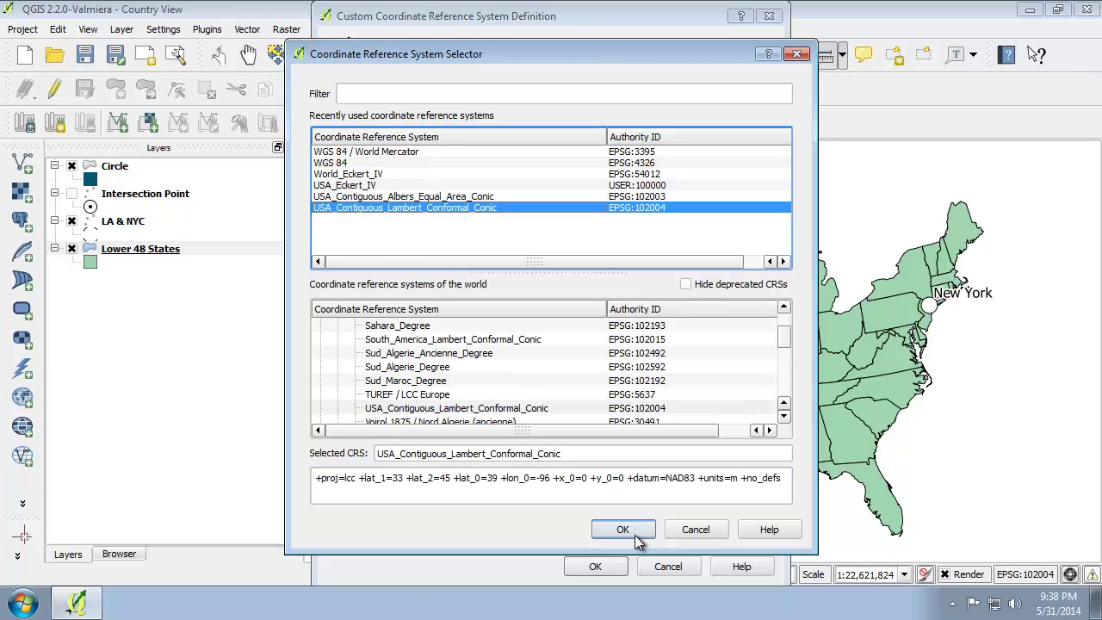
left_click_drag(780, 478, 314, 478)
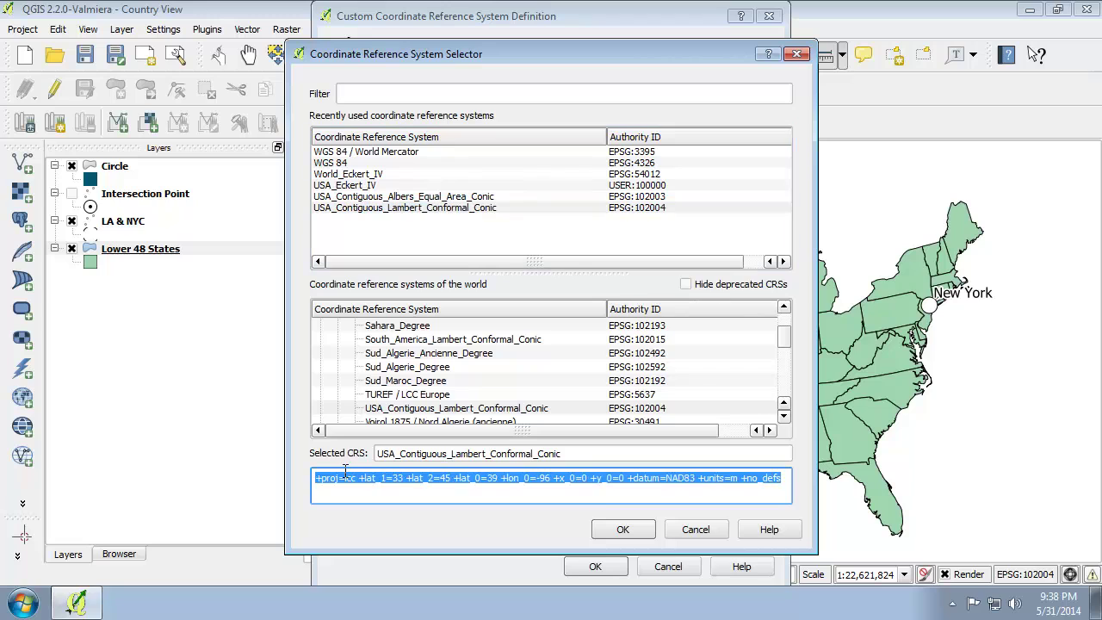
left_click(639, 527)
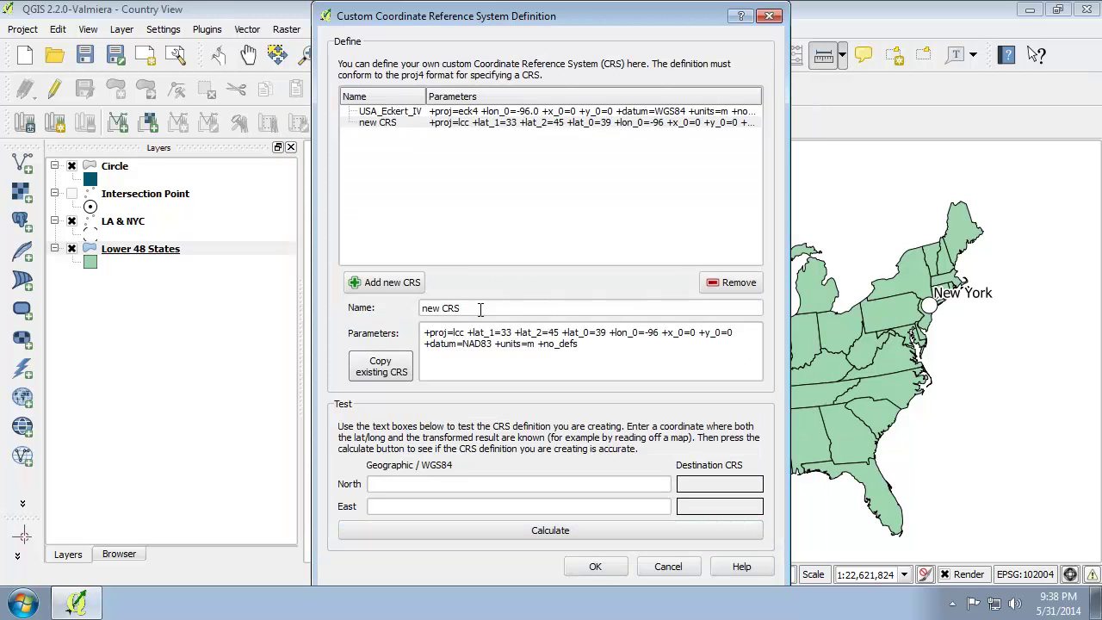
Step: Name the new custom coordinate reference system Modified_USA_Contiguous_Lambert_Conformal_Conic
left_click_drag(480, 310, 413, 308)
type("Modified_USA_")
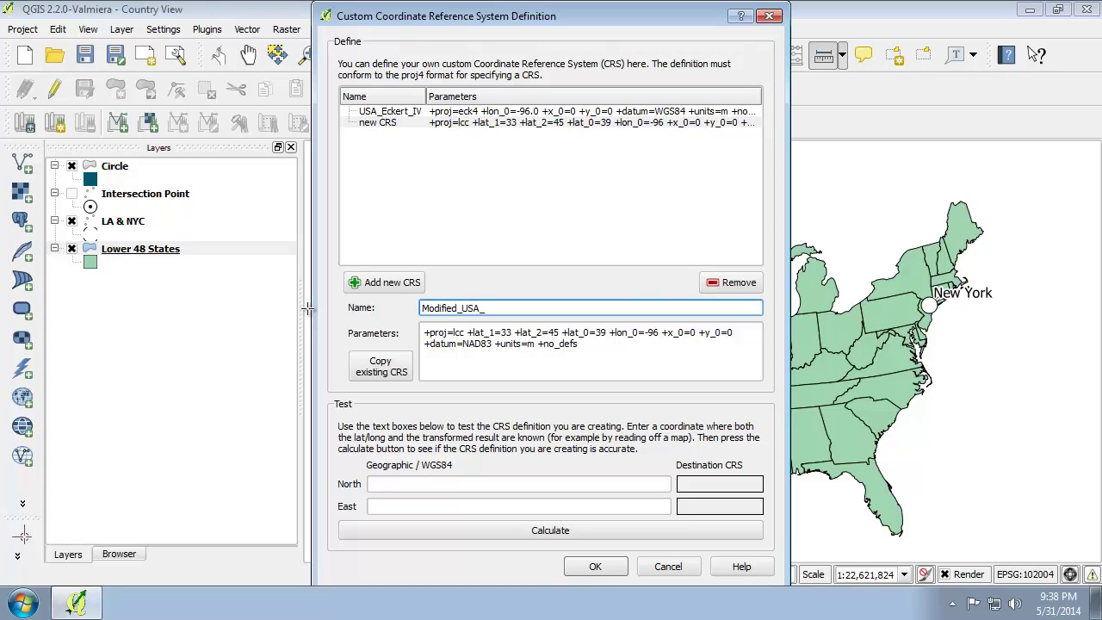
type("Contiguous_Lambert_Conformal_Conic")
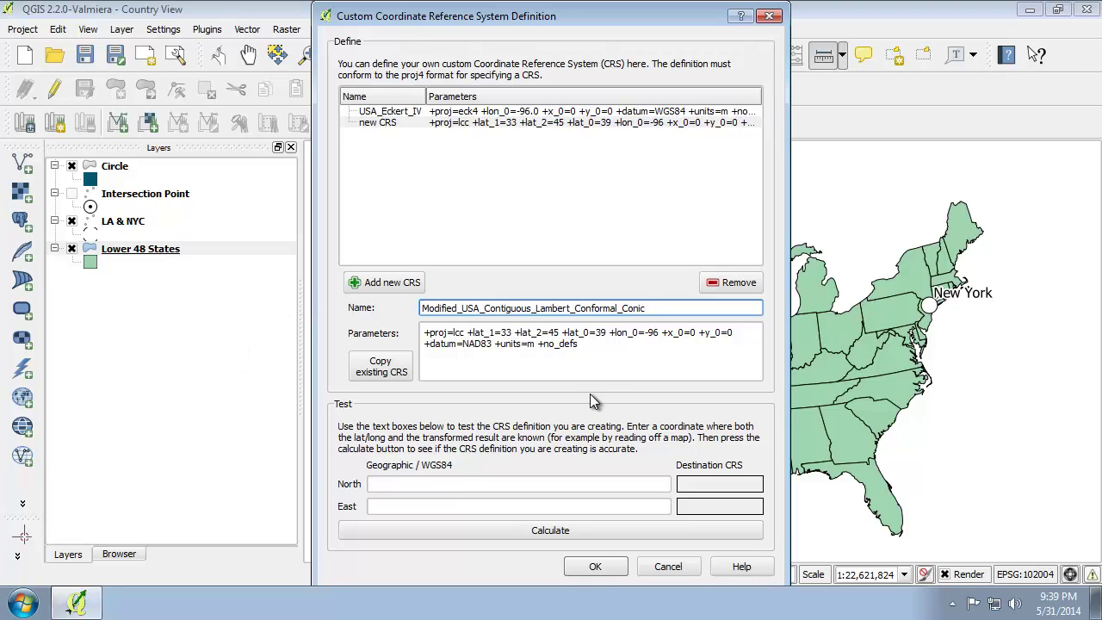
left_click(640, 353)
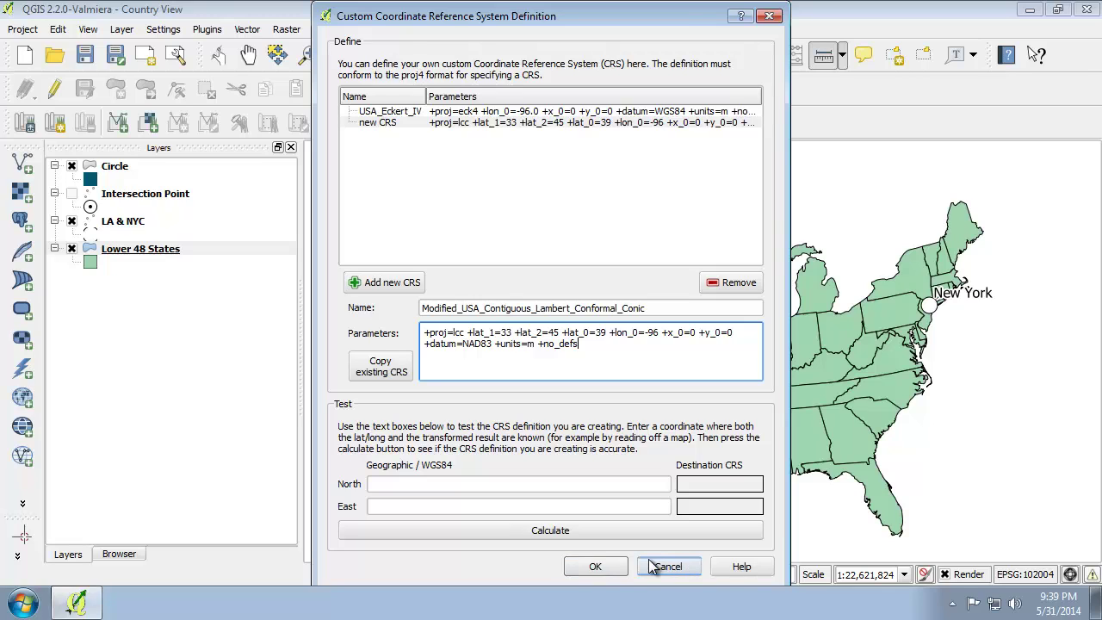
Step: Save the Modified_USA_Contiguous_Lambert_Conformal_Conic definition and reopen the custom coordinate reference system settings
left_click(595, 566)
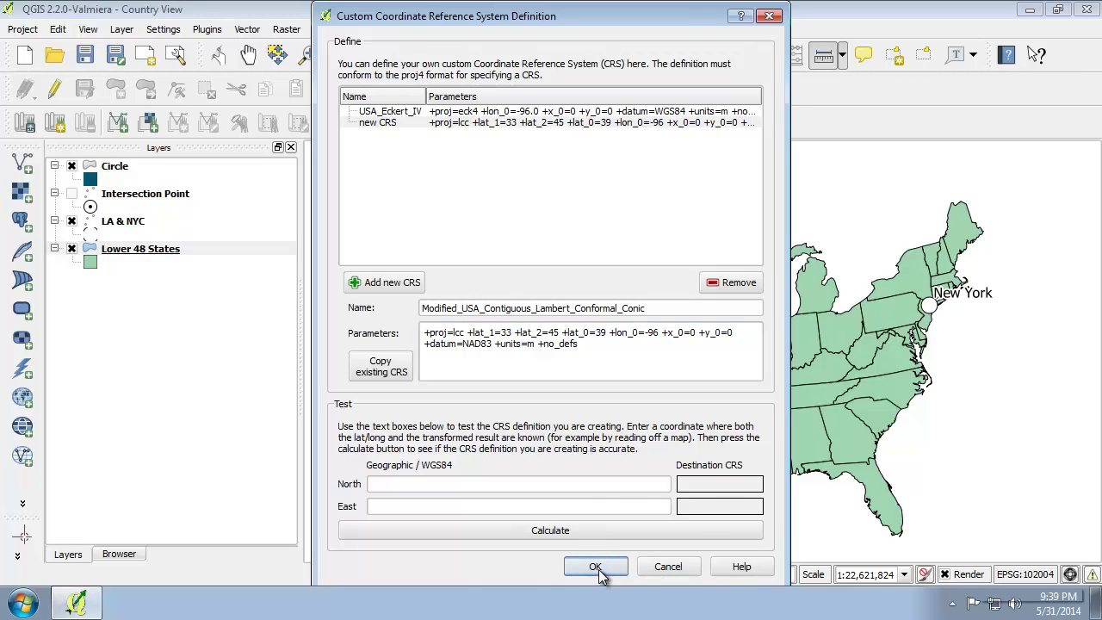
left_click(597, 567)
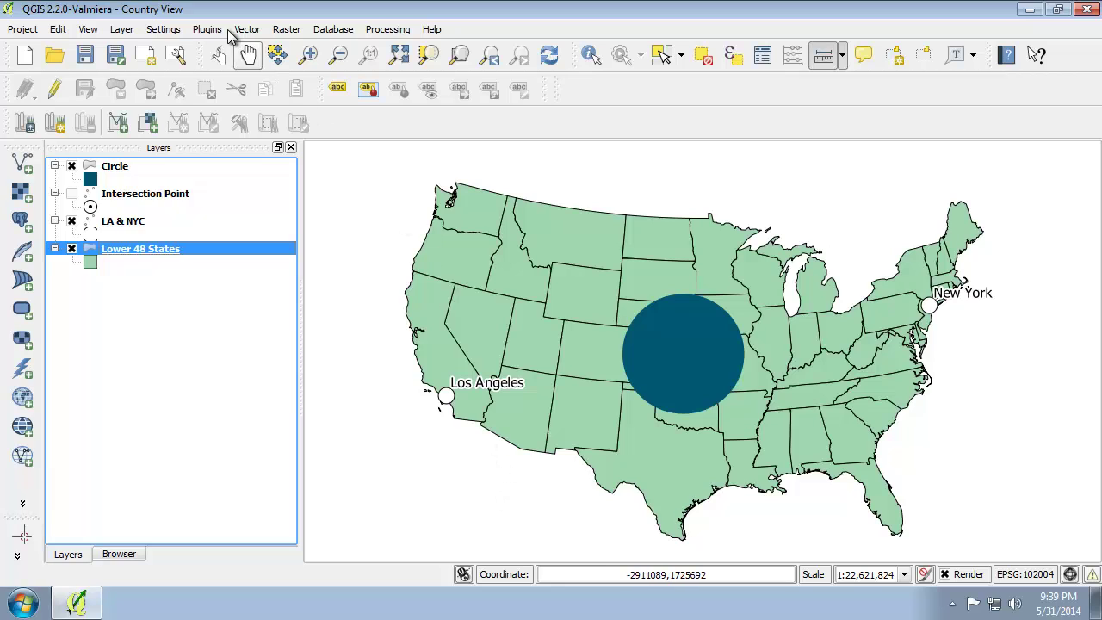
left_click(162, 29)
left_click(177, 44)
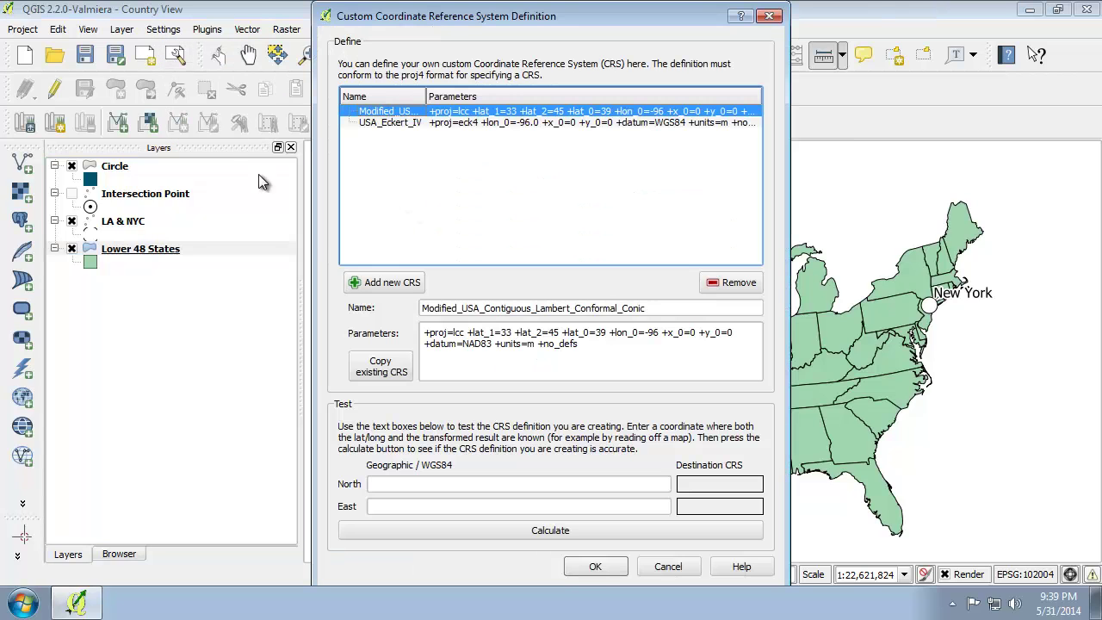
Step: Examine the false easting (x_0) and false northing (y_0) parameters of the Modified_USA_Contiguous_Lambert_Conformal_Conic definition
left_click(597, 362)
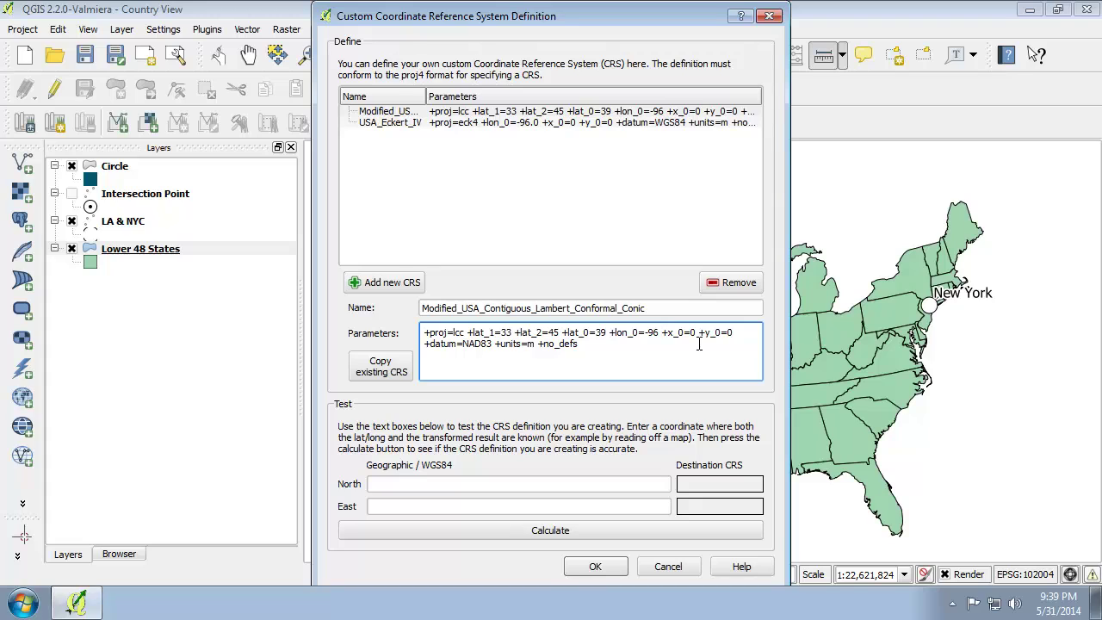
key("shift+Right")
key("shift+Right")
key("shift+Right")
key("shift+Right")
key("shift+Right")
left_click(706, 334)
key("shift+Right")
key("shift+Right")
key("shift+Right")
key("shift+Right")
key("shift+Right")
Step: Examine the central meridian parameter (lon_0) of the modified Lambert Conformal Conic definition
left_click(613, 333)
key("shift+Right")
key("shift+Right")
key("shift+Right")
key("shift+Right")
key("shift+Right")
Step: Examine the two standard parallel parameters, lat_1 and lat_2, of the modified Lambert Conformal Conic definition
left_click(475, 331)
key("shift+Right")
key("shift+Right")
key("shift+Right")
key("shift+Right")
key("shift+Right")
key("shift+Right")
key("shift+Right")
key("shift+Right")
key("shift+Right")
key("shift+Right")
key("Right")
key("shift+Right")
key("shift+Right")
key("shift+Right")
key("shift+Right")
key("shift+Right")
key("shift+Right")
key("shift+Right")
key("shift+Right")
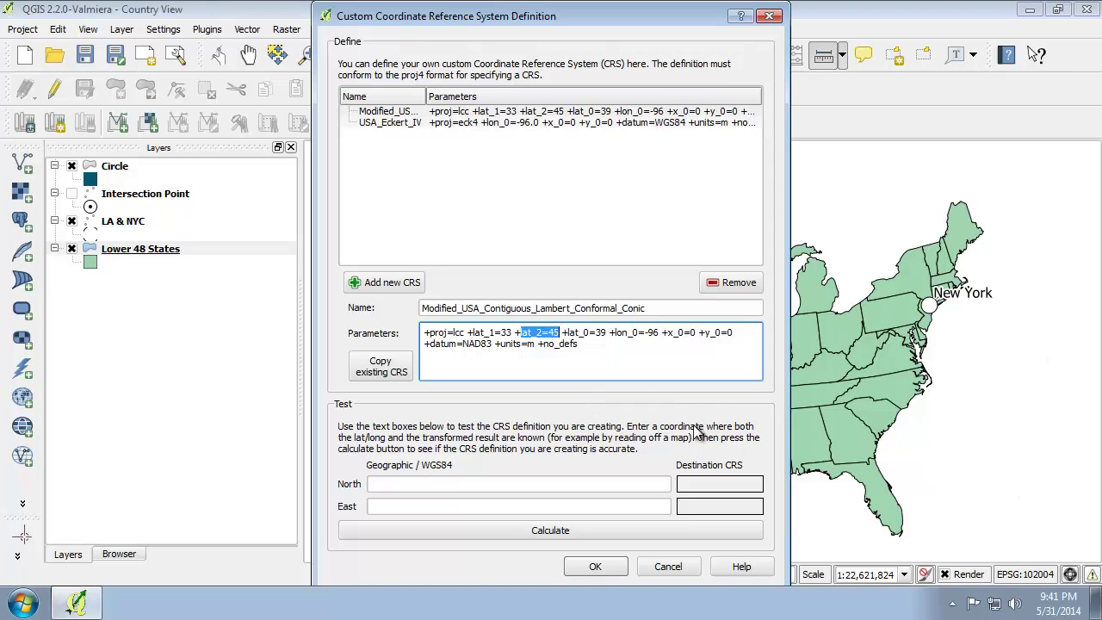
Step: Examine the latitude of origin parameter (lat_0) of the modified Lambert Conformal Conic definition
left_click(579, 345)
key("shift+Right")
key("shift+Right")
key("shift+Right")
key("shift+Right")
key("shift+Right")
key("shift+Right")
key("shift+Right")
key("shift+Right")
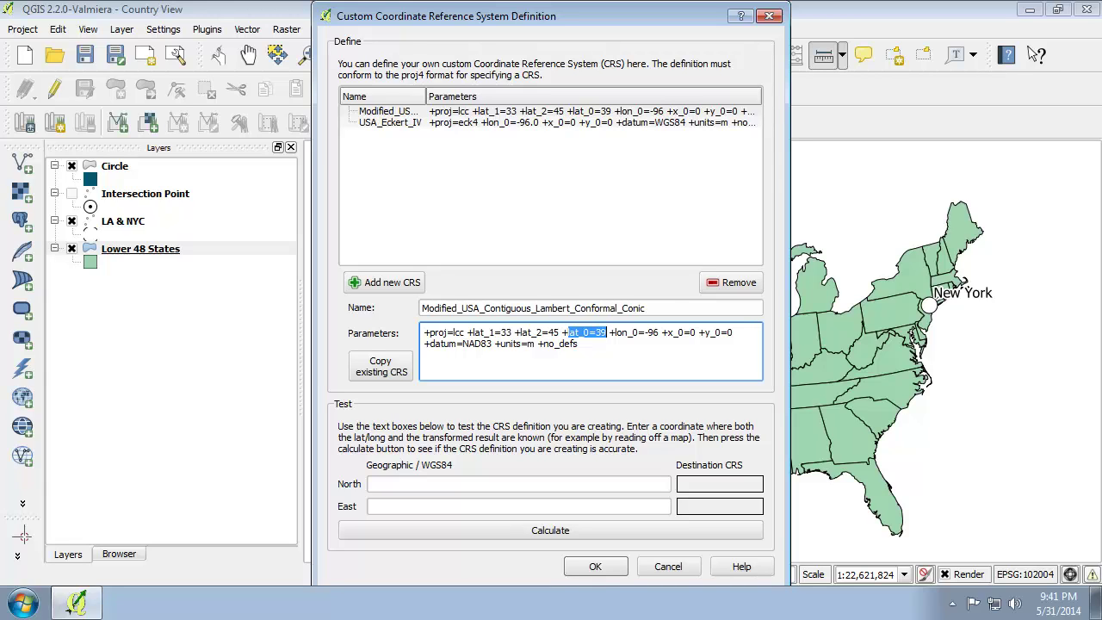
Step: Examine the datum parameter of the modified Lambert Conformal Conic definition
key("Right")
key("shift+Right")
key("shift+Right")
key("shift+Right")
key("shift+Right")
key("shift+Right")
key("shift+Right")
key("shift+Right")
key("shift+Right")
key("shift+Right")
key("shift+Right")
key("shift+Right")
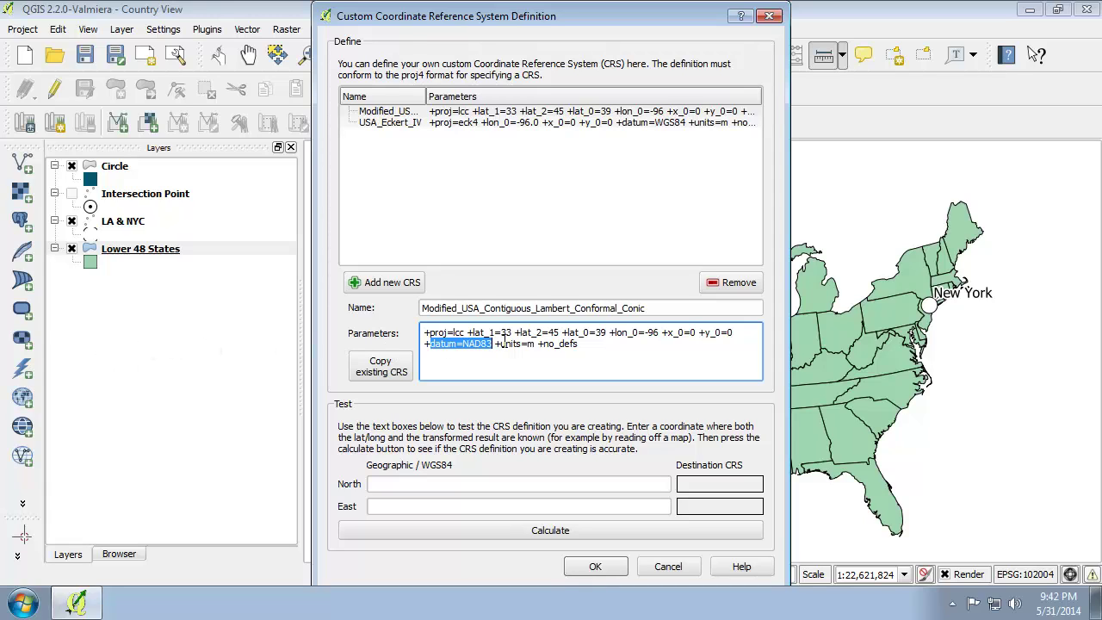
Step: Examine the units parameter of the modified Lambert Conformal Conic definition and close the custom coordinate reference system settings
left_click(499, 343)
key("shift+Right")
key("shift+Right")
key("shift+Right")
key("shift+Right")
key("shift+Right")
key("shift+Right")
key("shift+Right")
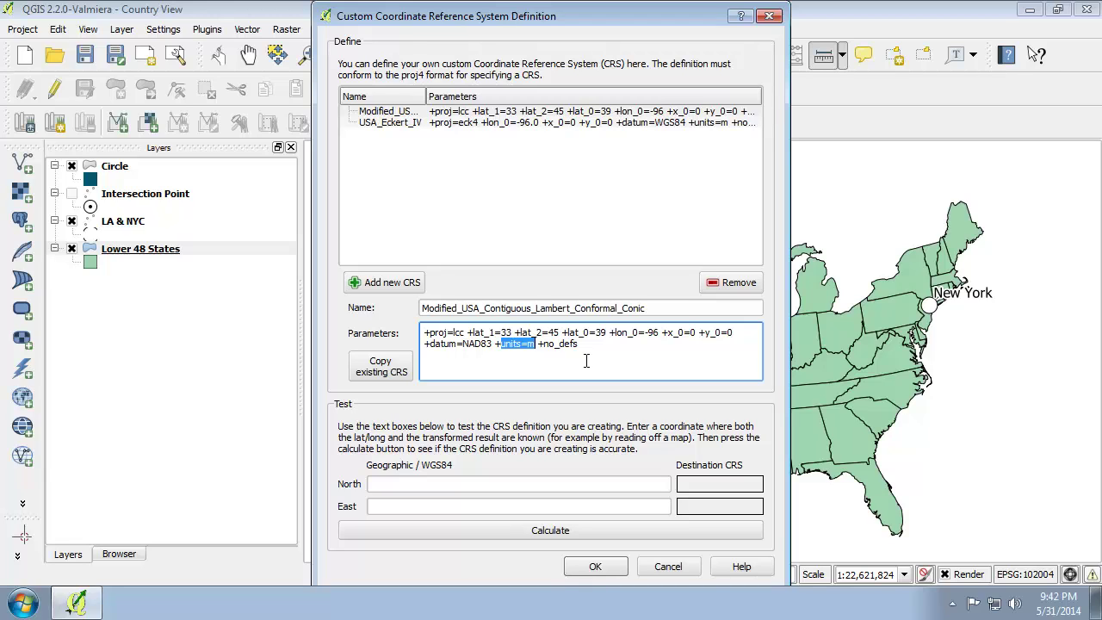
left_click(520, 343)
left_click(595, 569)
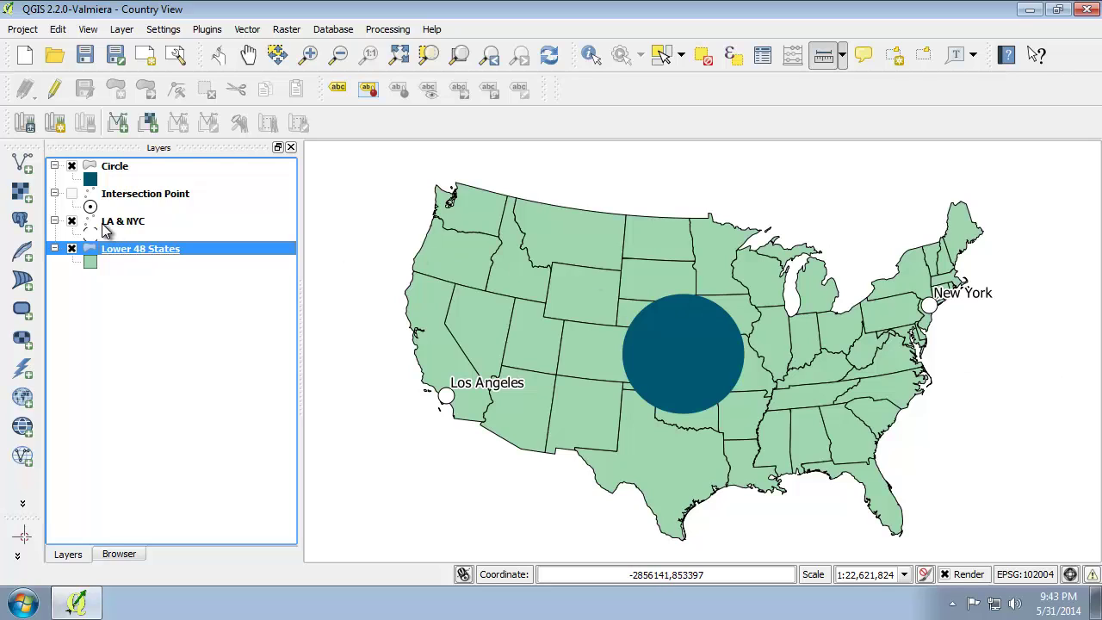
Step: Hide the Circle layer, show the Intersection Point layer and refresh the map
left_click(73, 168)
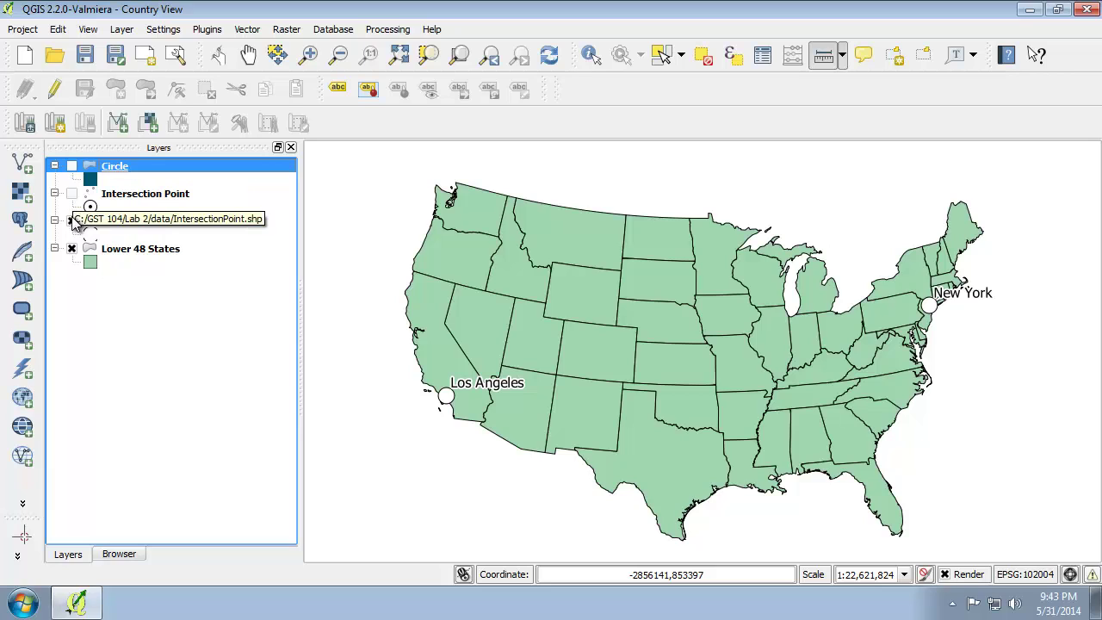
left_click(73, 194)
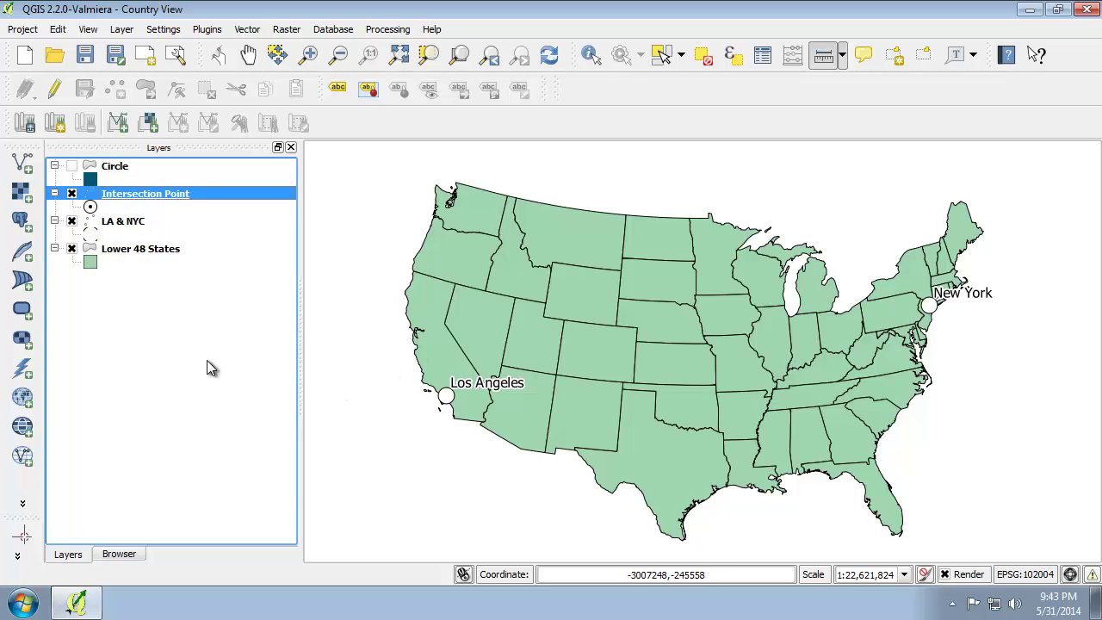
left_click(551, 54)
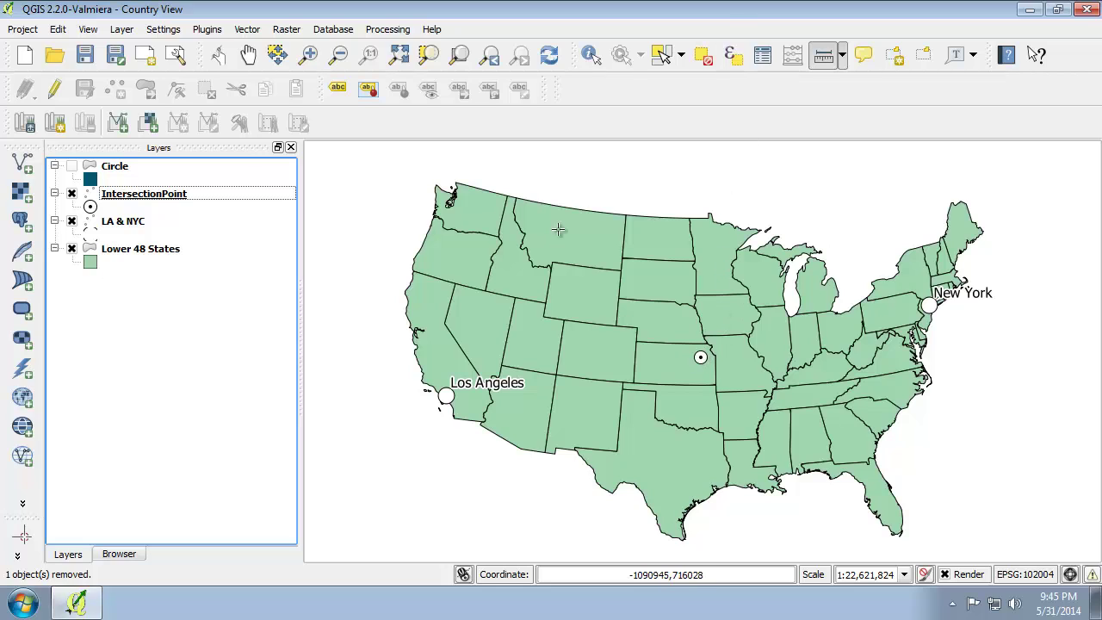
Step: Zoom in on the intersection point in Kansas to check its coordinates, and return to the full map extent
left_click(308, 55)
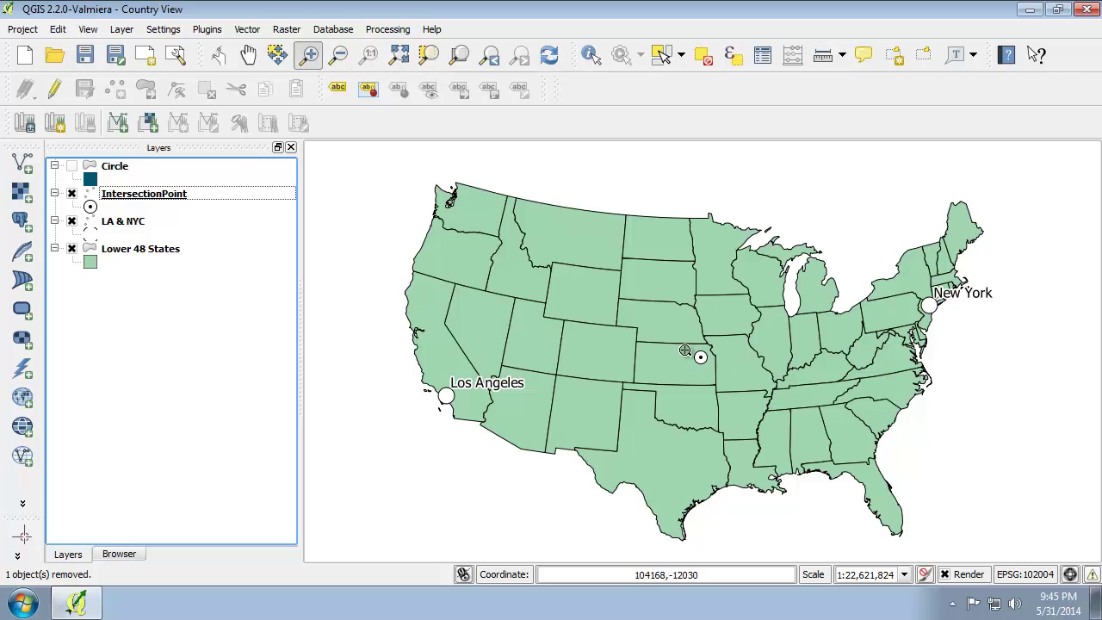
left_click_drag(679, 344, 714, 381)
left_click_drag(661, 292, 706, 327)
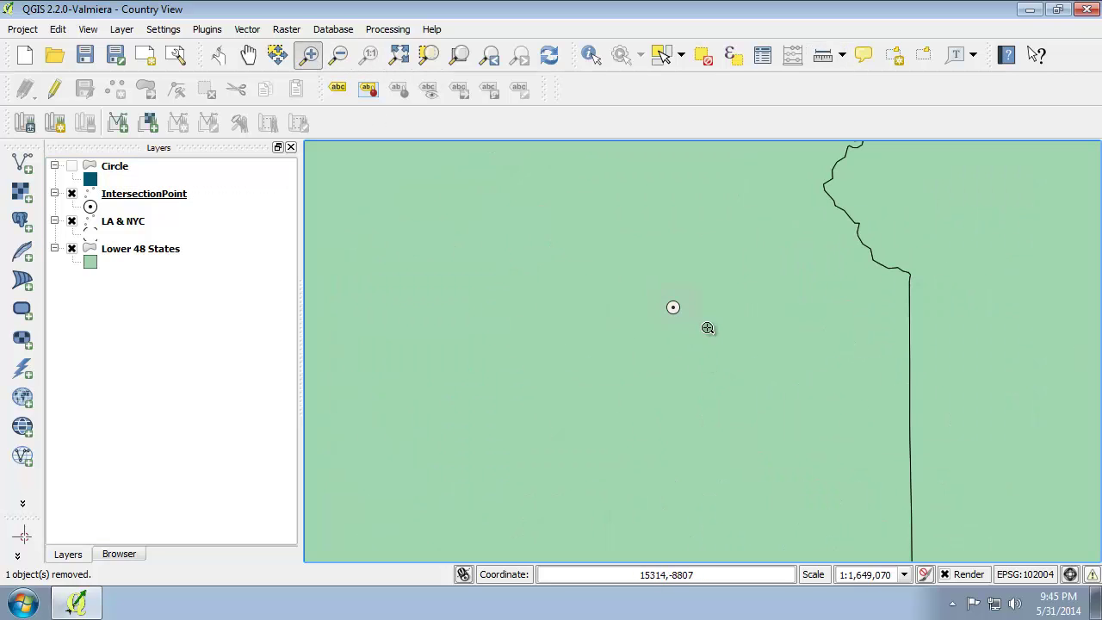
left_click(593, 58)
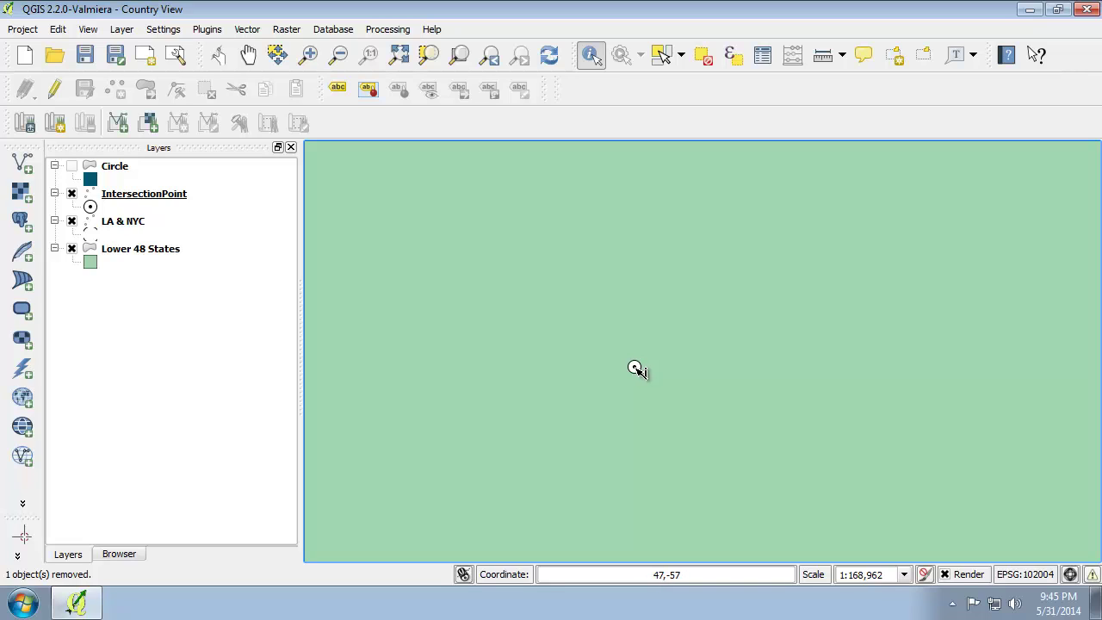
left_click(398, 56)
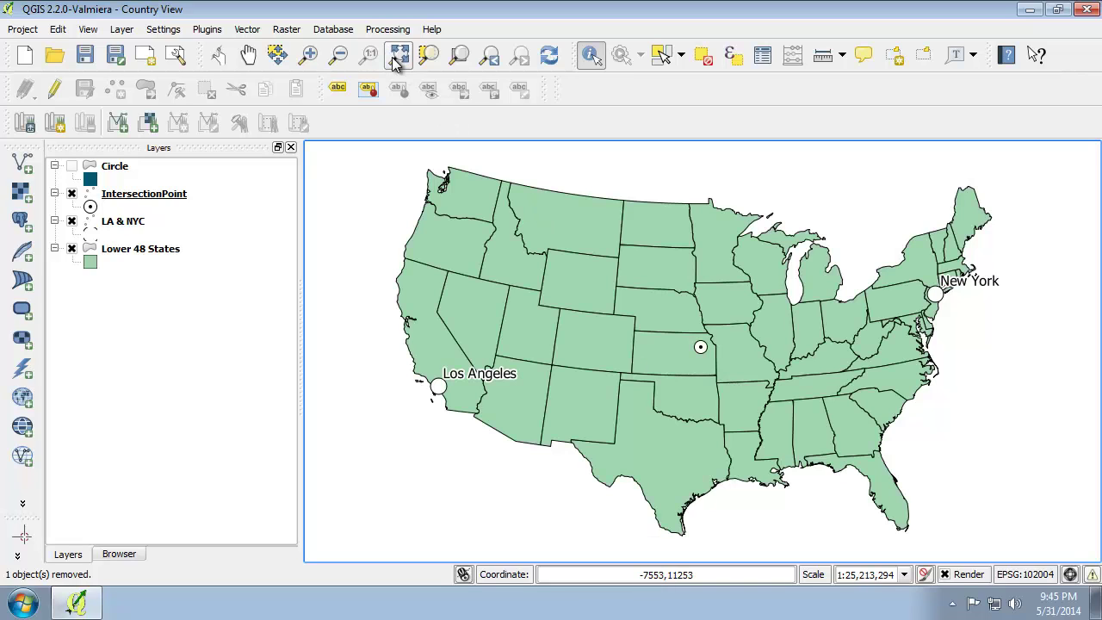